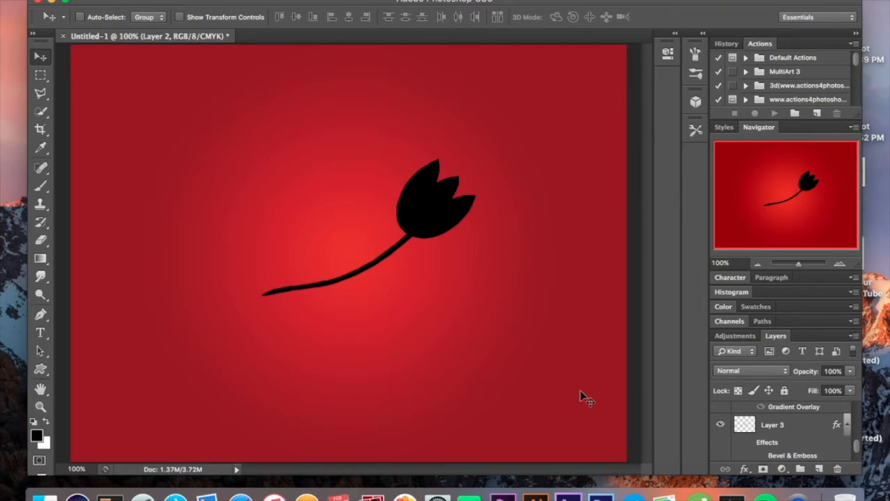
Open the layer style of the background, Layer 0, and examine its radial Gradient Overlay and gradient colour stops.
scroll(785, 428, down, 5)
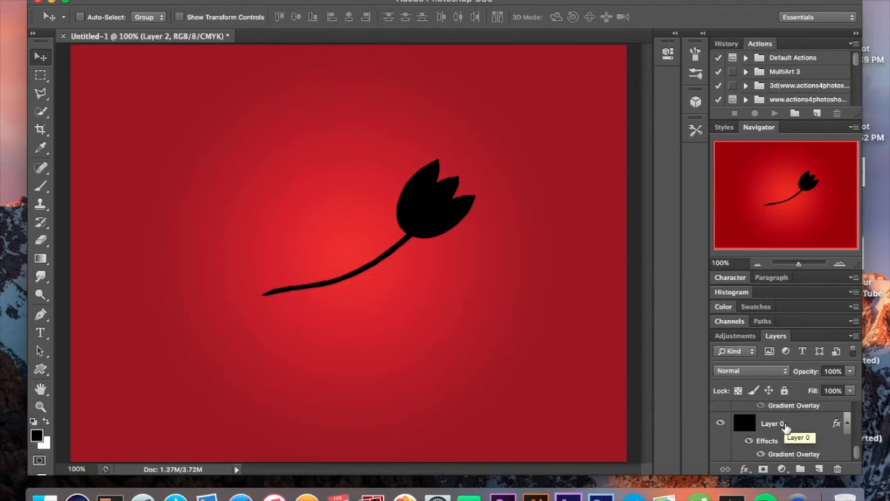
click(786, 427)
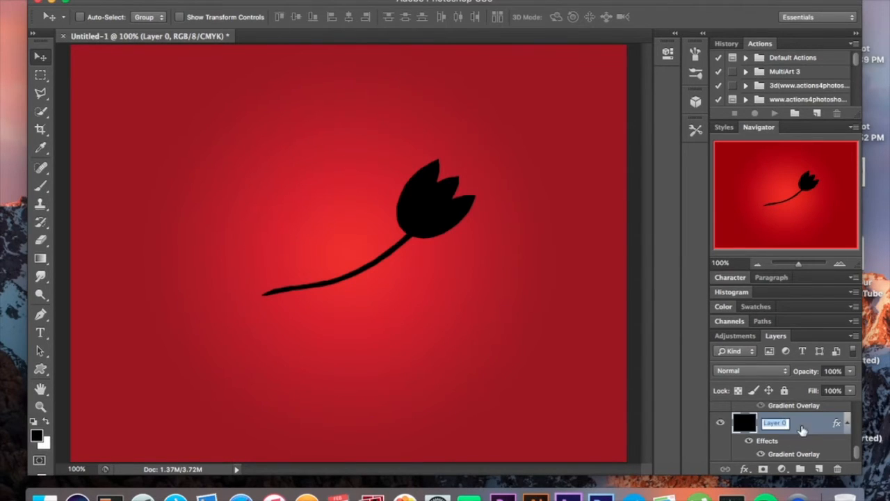
double_click(804, 430)
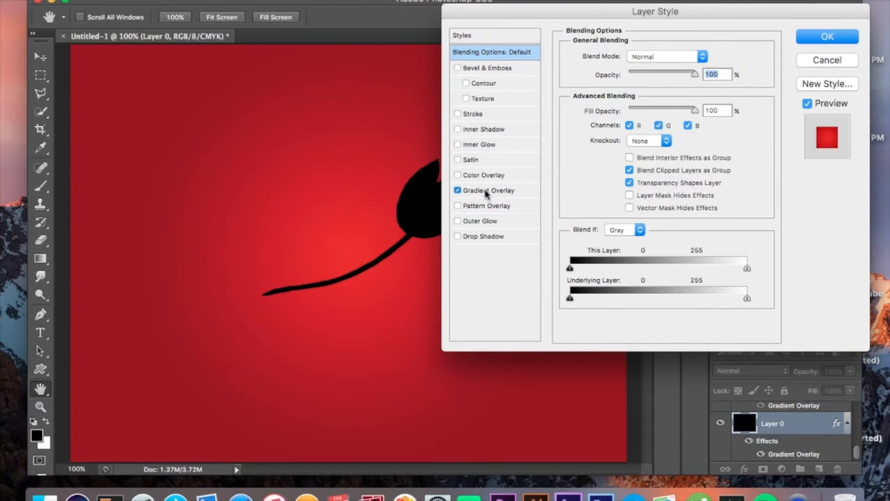
click(486, 192)
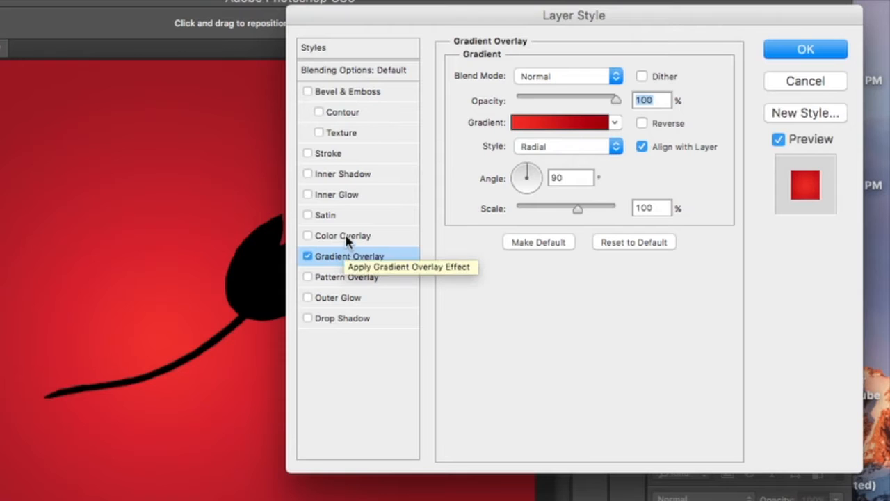
click(557, 128)
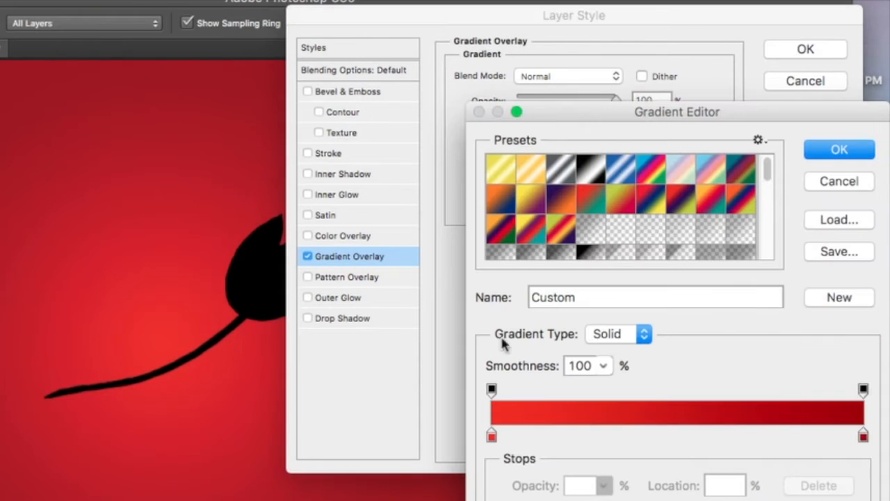
click(837, 150)
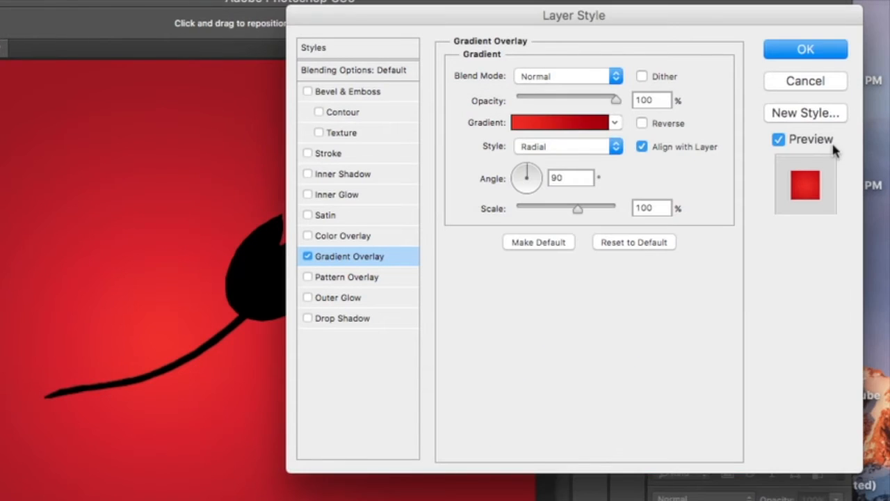
click(807, 49)
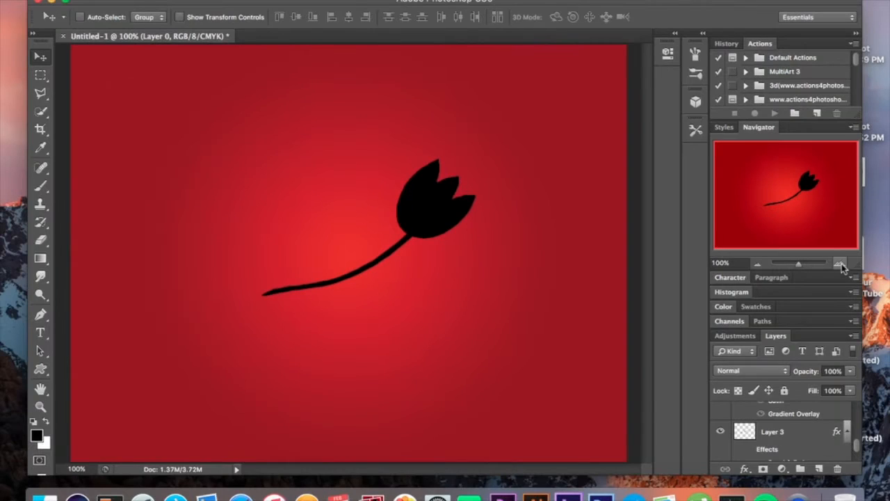
Toggle the visibility of the stem layer, Layer 3, and leave it hidden.
click(839, 265)
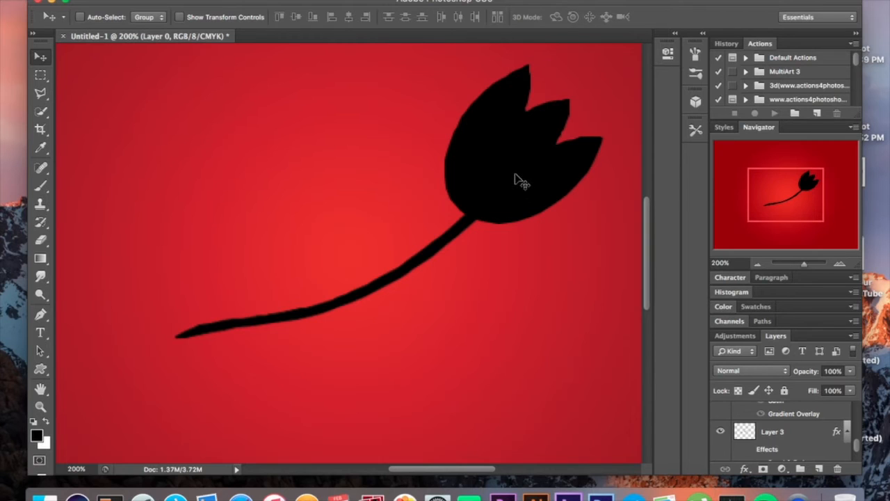
click(720, 432)
click(720, 432)
click(720, 432)
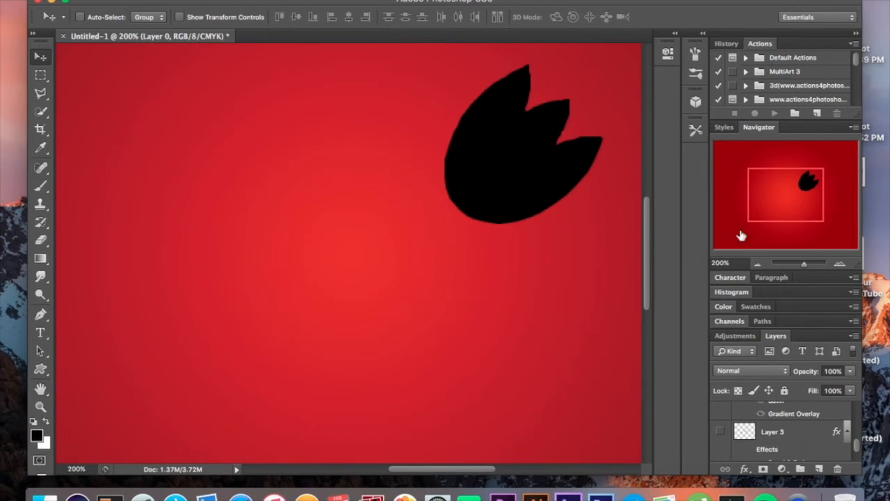
click(758, 264)
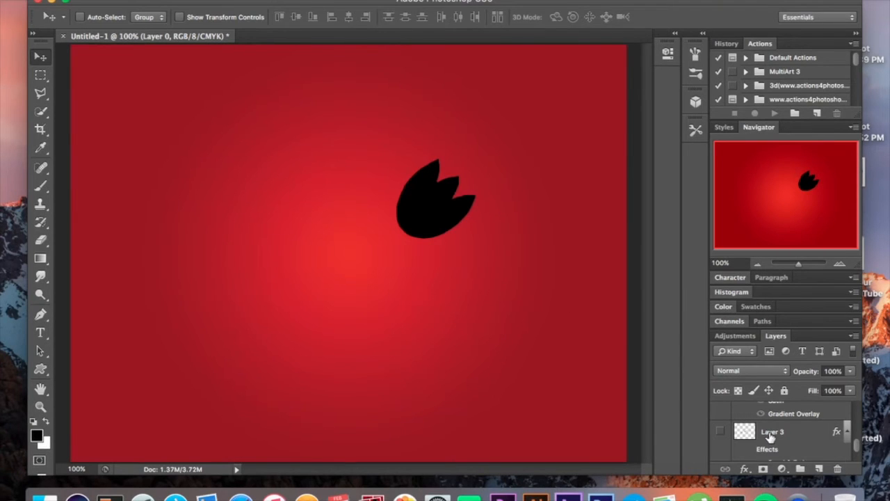
Open the layer style of the petal layer, Layer 2, and set its Fill Opacity to 0%.
scroll(770, 437, down, 5)
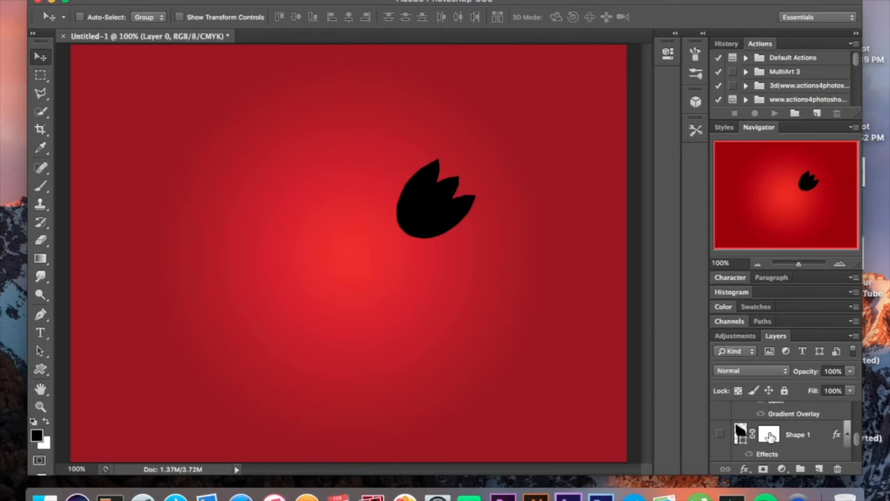
scroll(770, 436, up, 5)
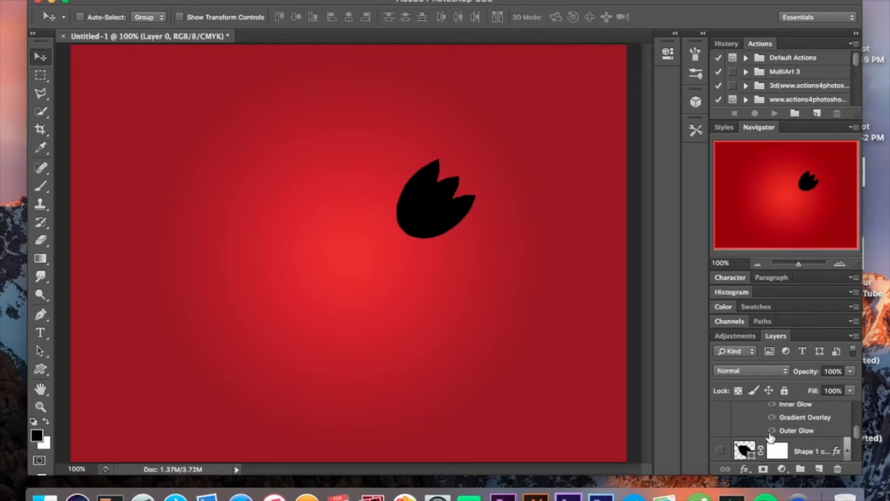
scroll(770, 436, up, 4)
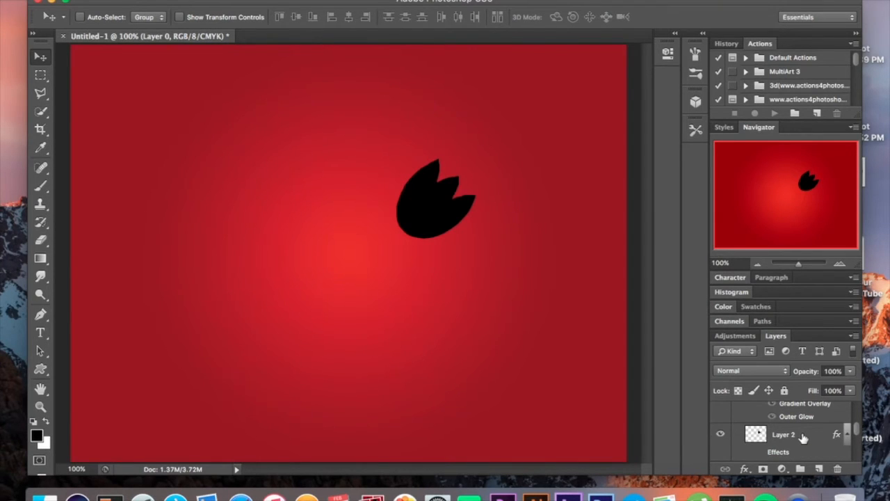
click(803, 436)
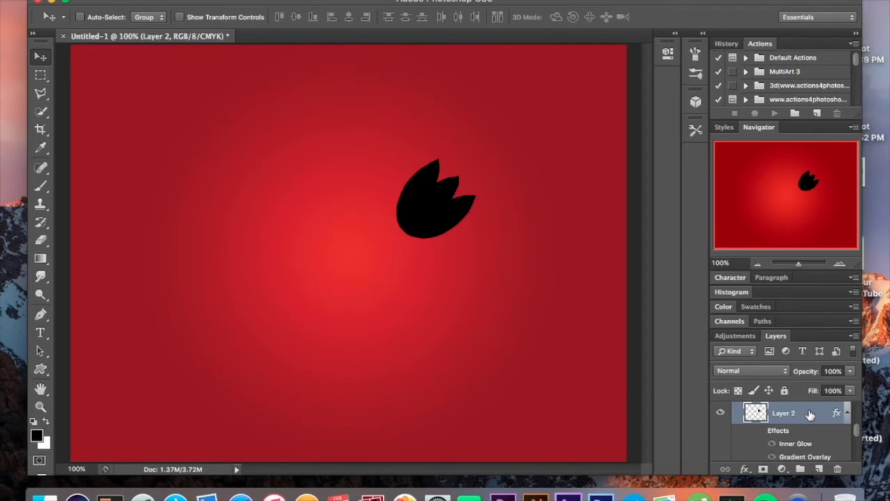
double_click(811, 415)
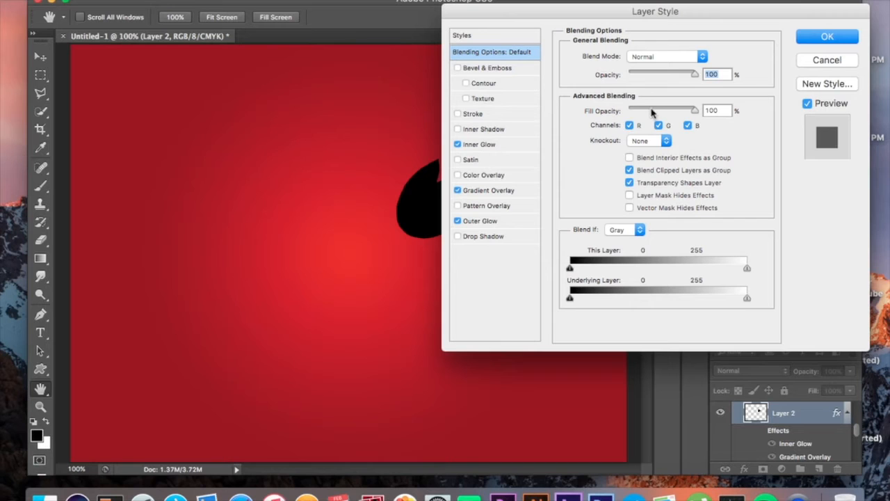
drag(652, 112, 567, 103)
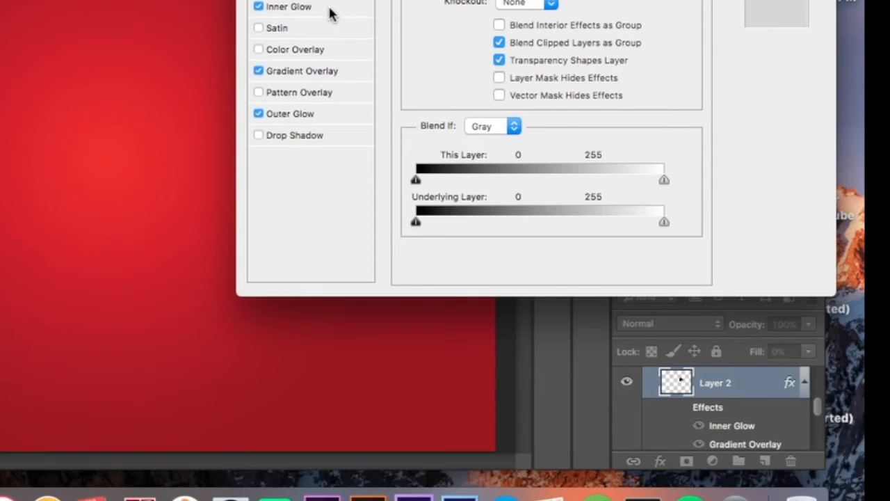
Examine Layer 2's Inner Glow settings and the first colour stop of its Gradient Overlay.
click(330, 11)
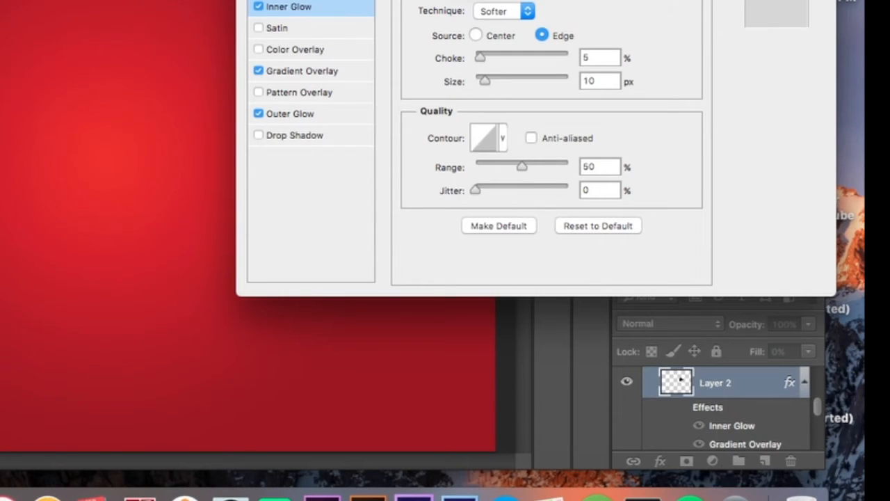
click(464, 0)
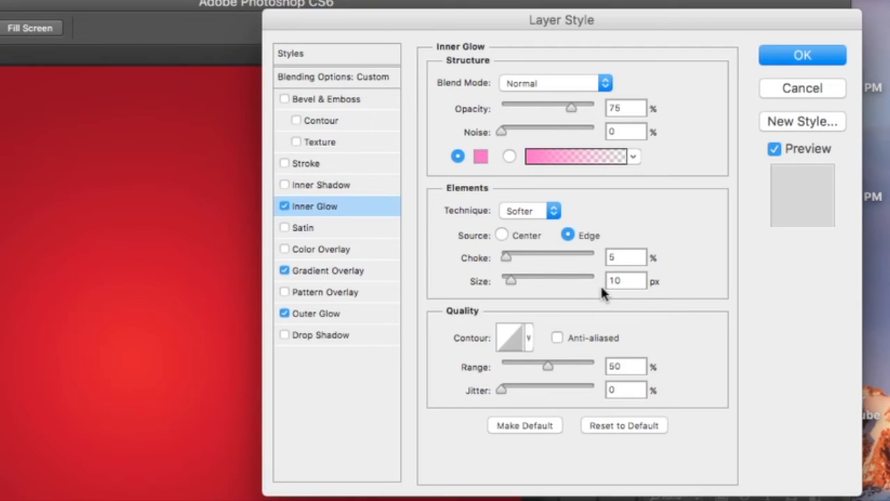
click(364, 270)
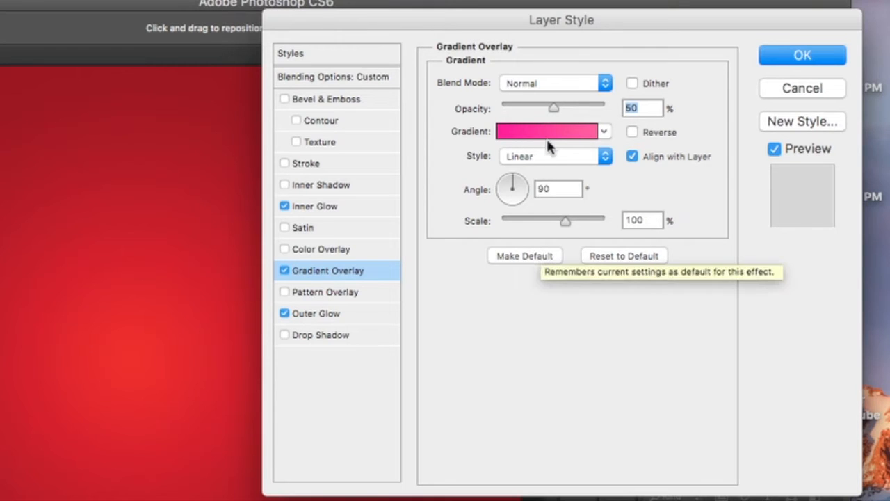
click(550, 132)
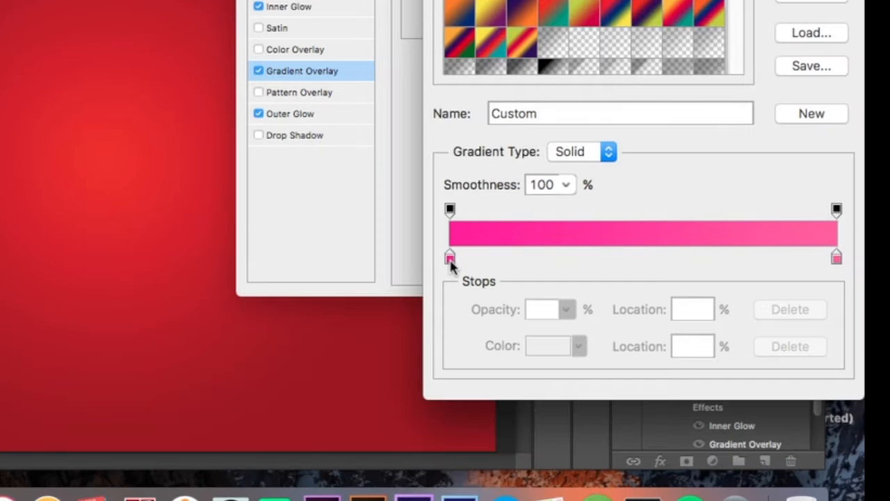
click(475, 458)
click(550, 346)
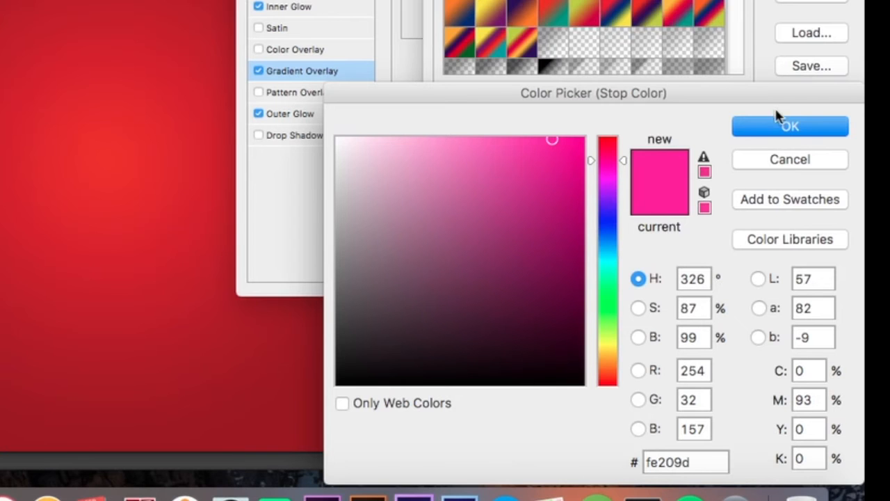
click(780, 125)
key(Return)
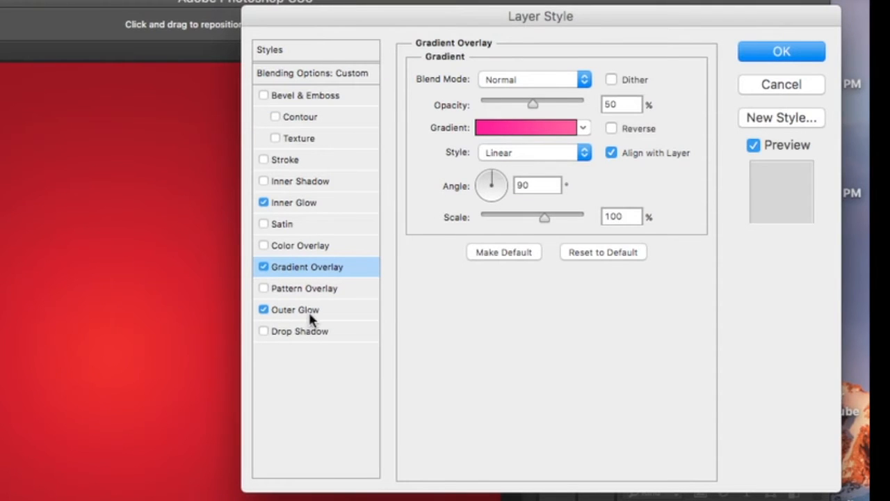
Check Layer 2's Outer Glow colour, then apply the layer style with the layer's effects turned on.
click(299, 309)
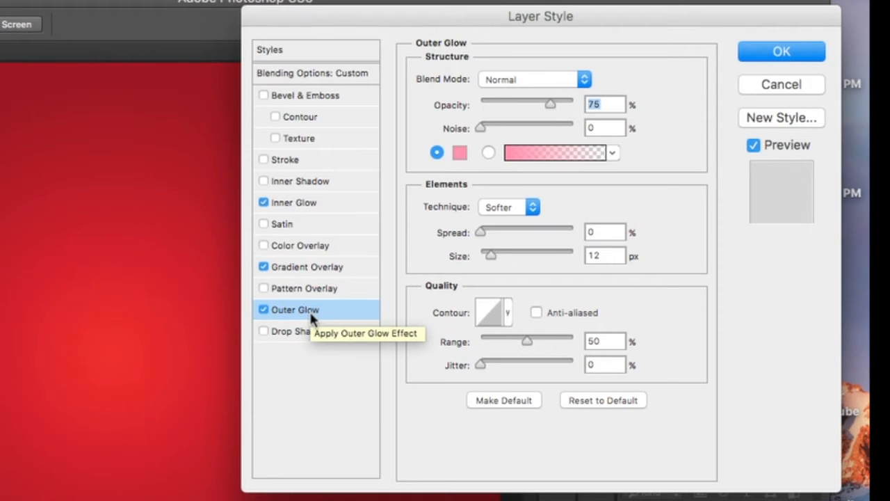
click(462, 156)
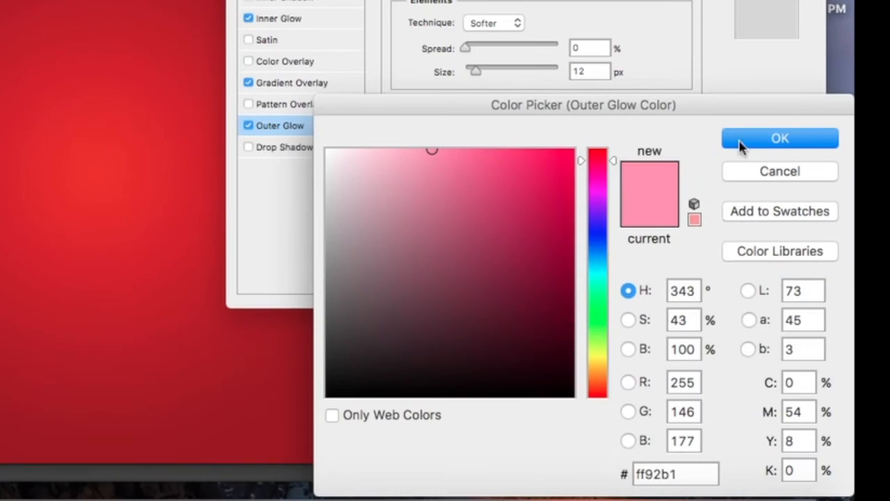
click(742, 141)
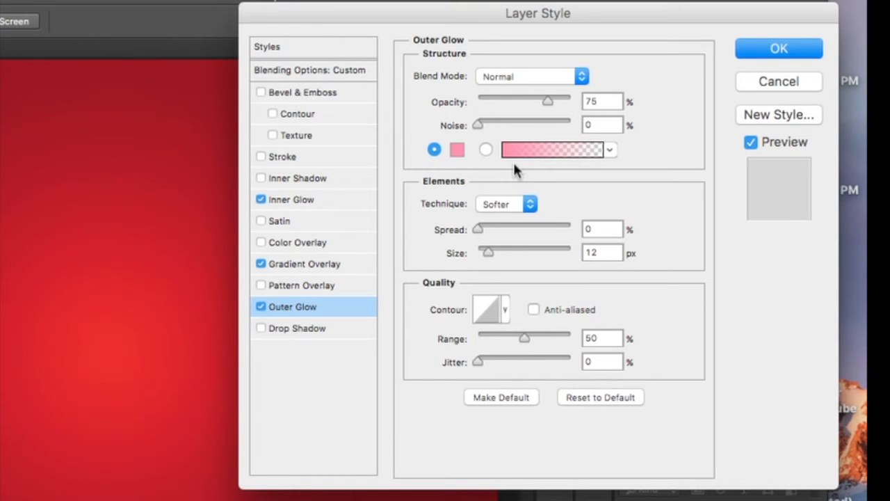
click(771, 54)
click(760, 431)
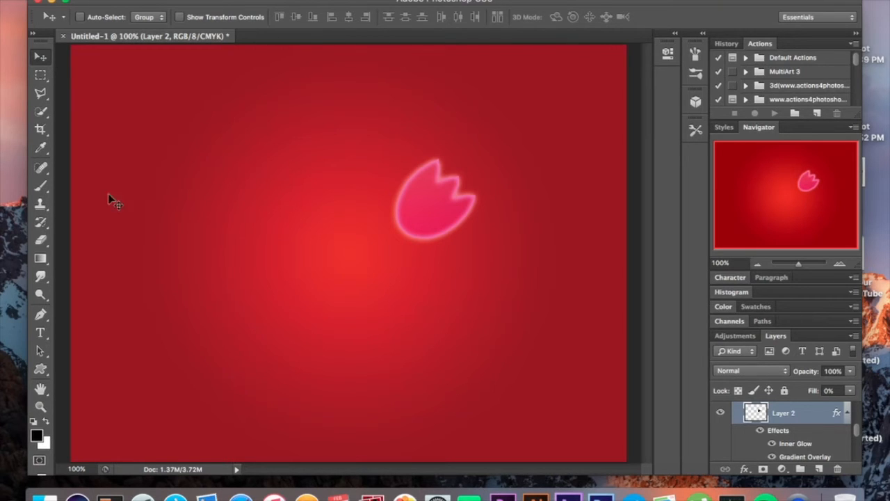
Make the petal layers Layer 2 copy and Layer 2 copy 2 visible.
scroll(774, 426, up, 5)
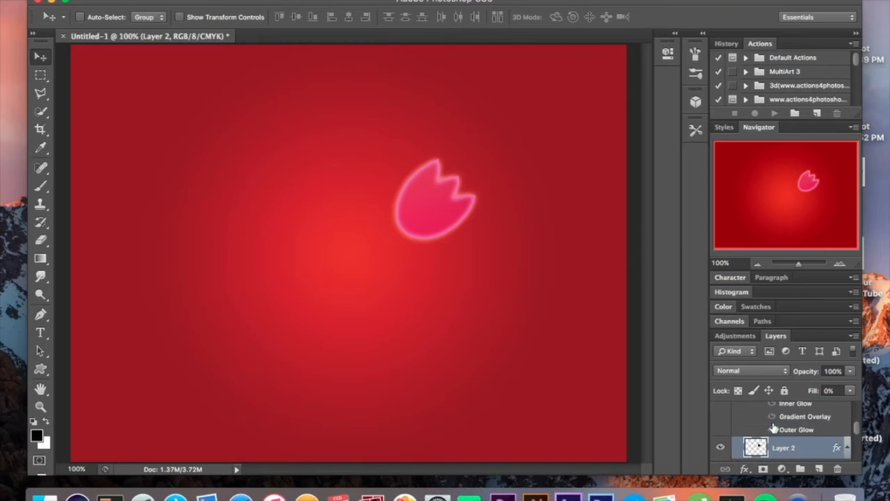
scroll(773, 426, up, 1)
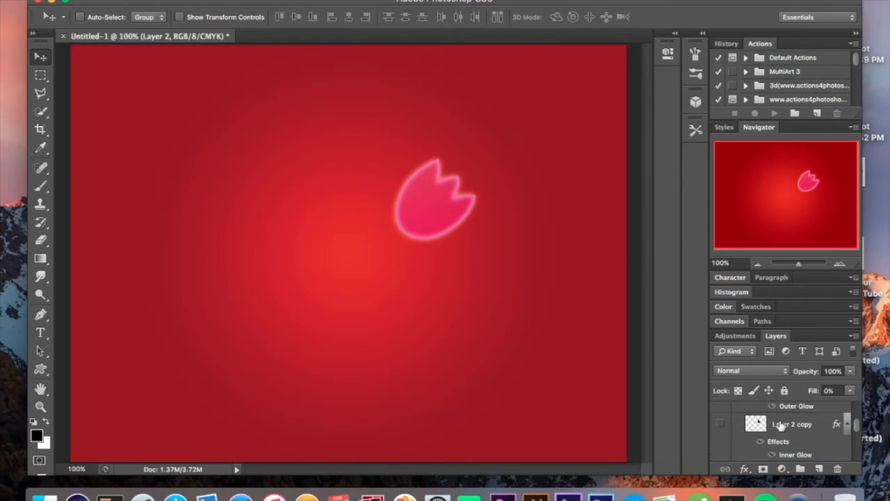
click(722, 425)
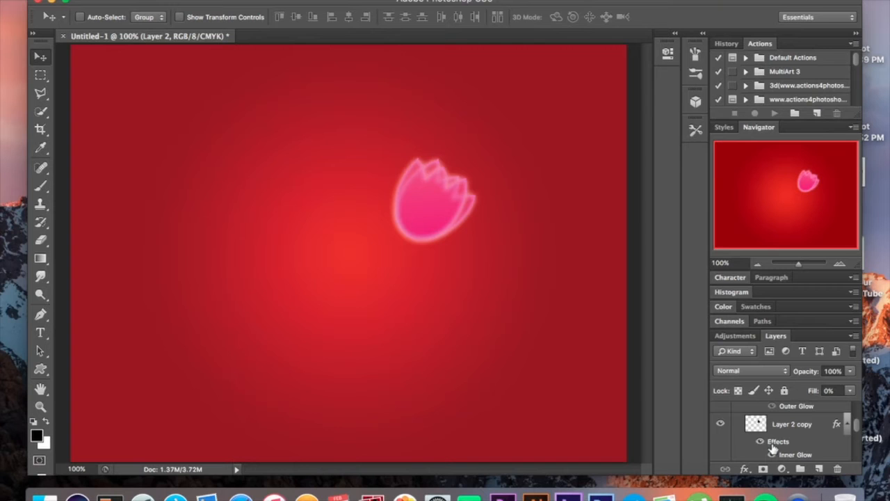
scroll(772, 448, up, 5)
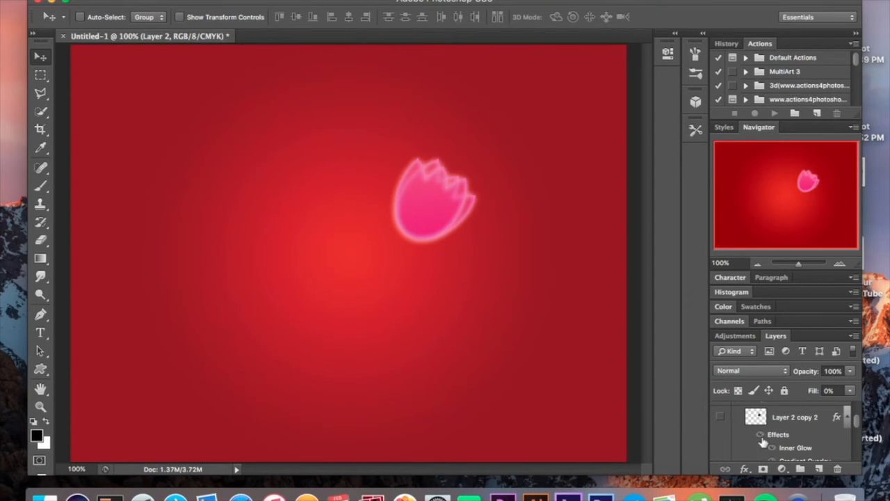
click(721, 417)
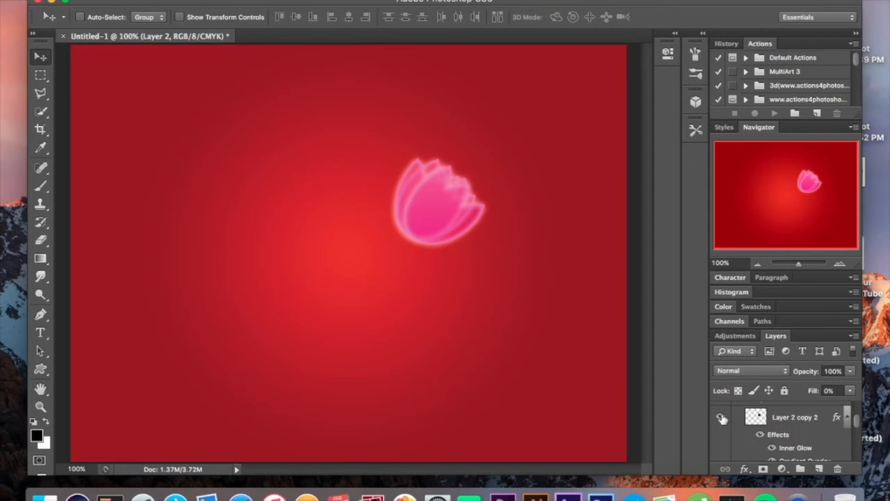
Collapse the pettles group in the layer list.
scroll(770, 449, down, 5)
scroll(770, 448, up, 3)
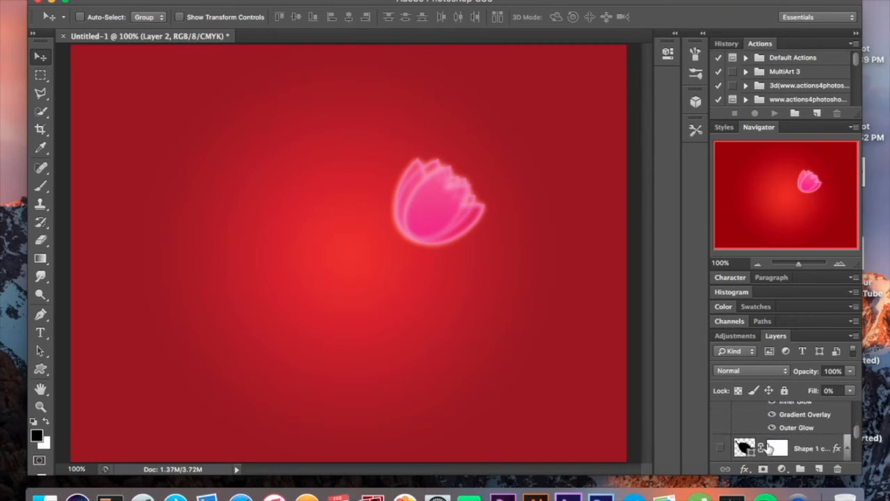
scroll(768, 449, up, 6)
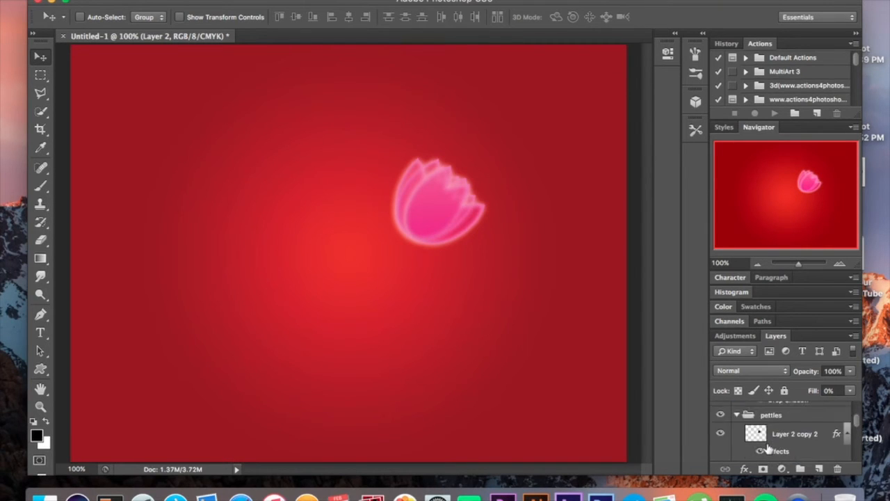
scroll(766, 446, down, 3)
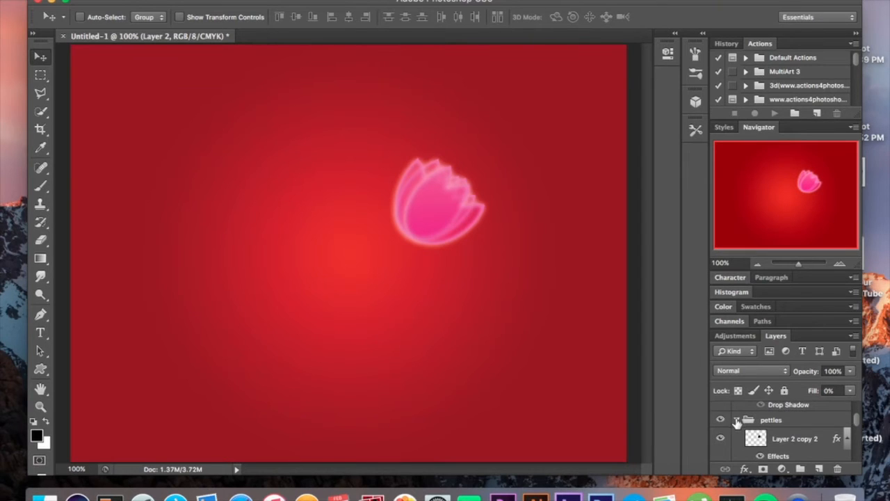
click(736, 421)
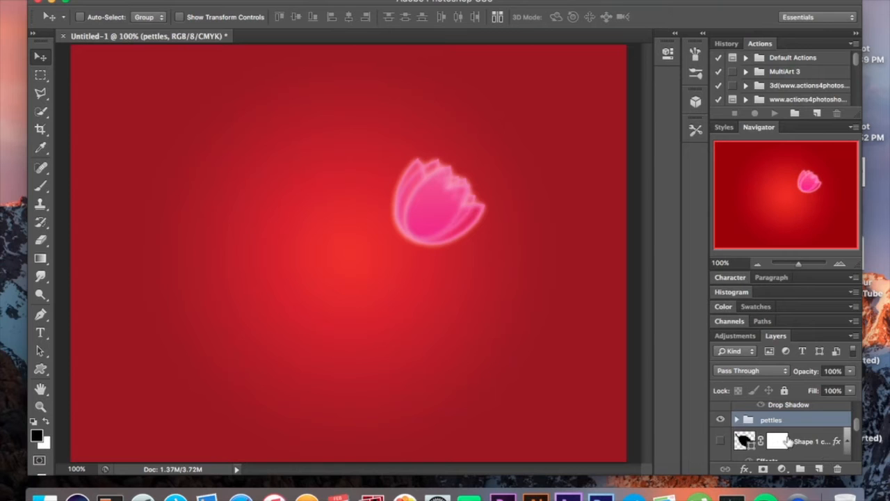
Make the flower stem layer, Layer 3, visible and lower its fill opacity to 0% in its layer style.
scroll(789, 437, down, 3)
scroll(789, 442, up, 2)
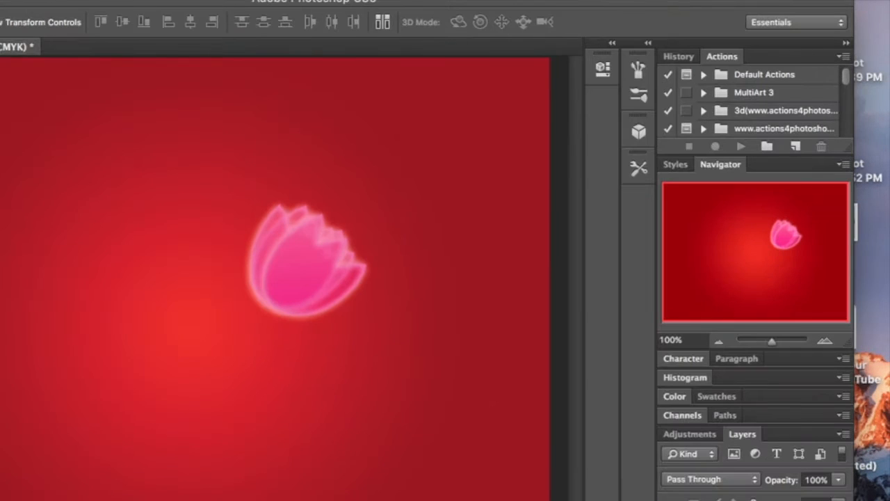
click(669, 499)
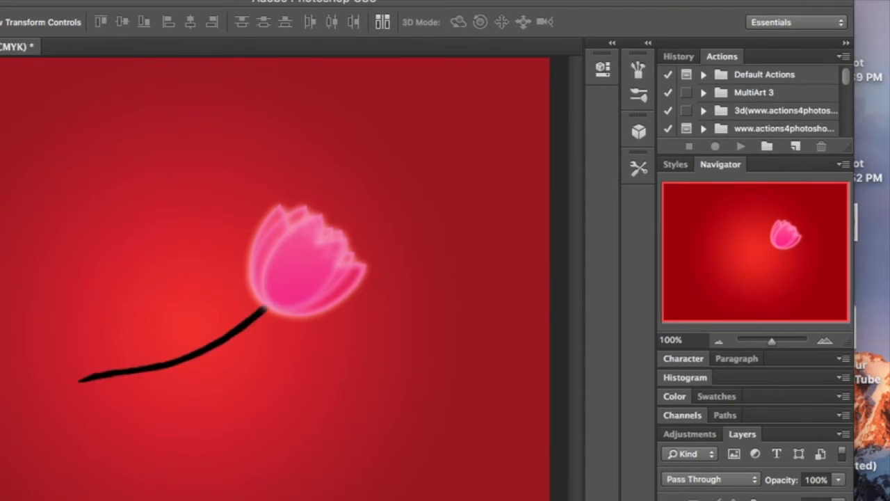
double_click(789, 499)
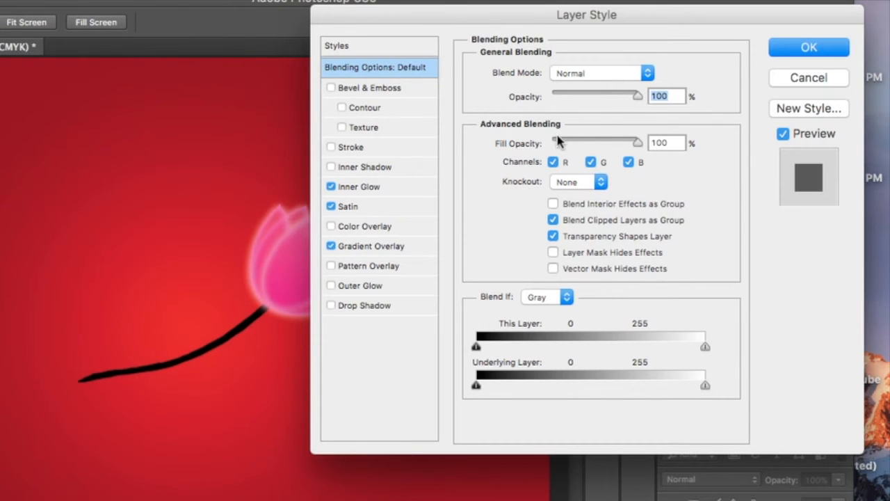
drag(581, 142, 463, 144)
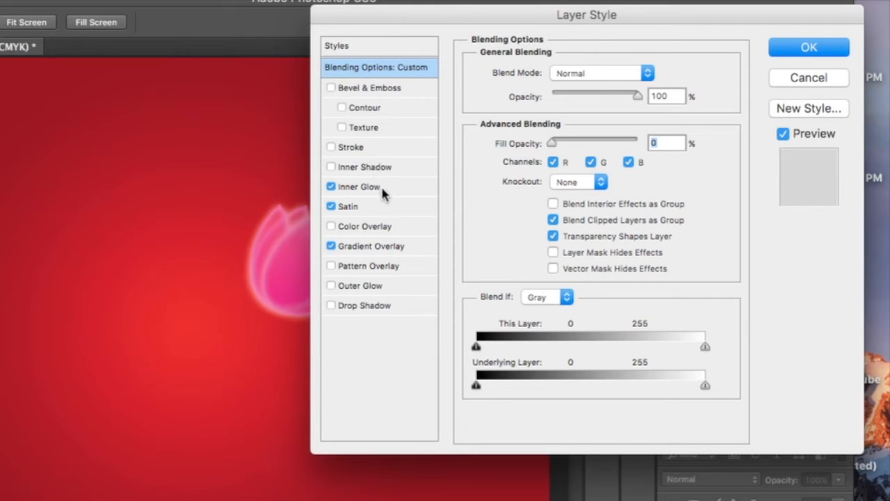
Examine the stem's Inner Glow and Satin settings, including the colour of each effect.
click(386, 186)
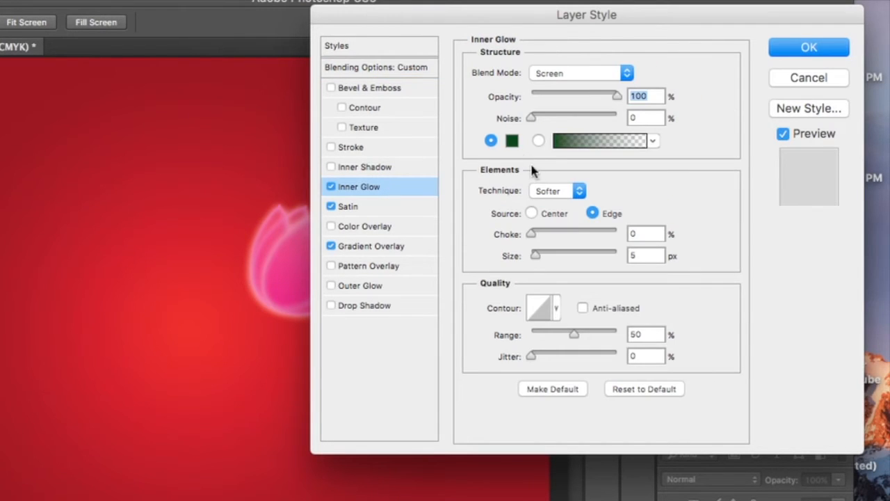
click(513, 141)
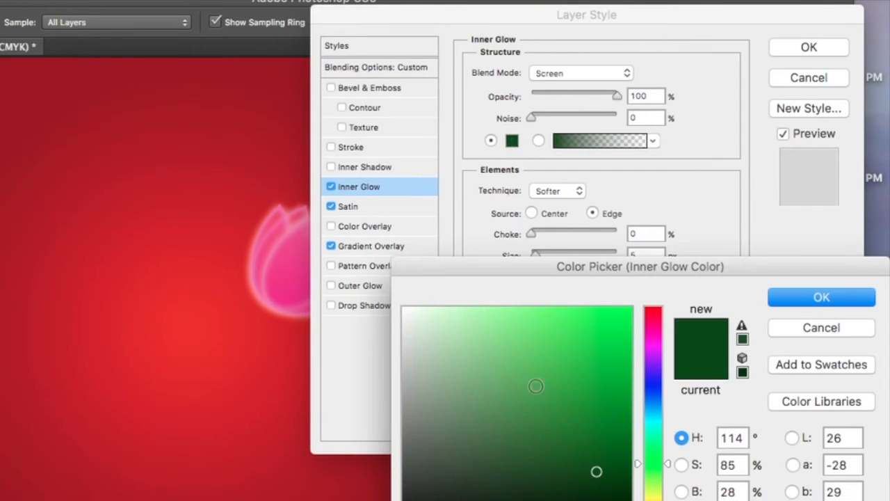
click(823, 298)
click(821, 298)
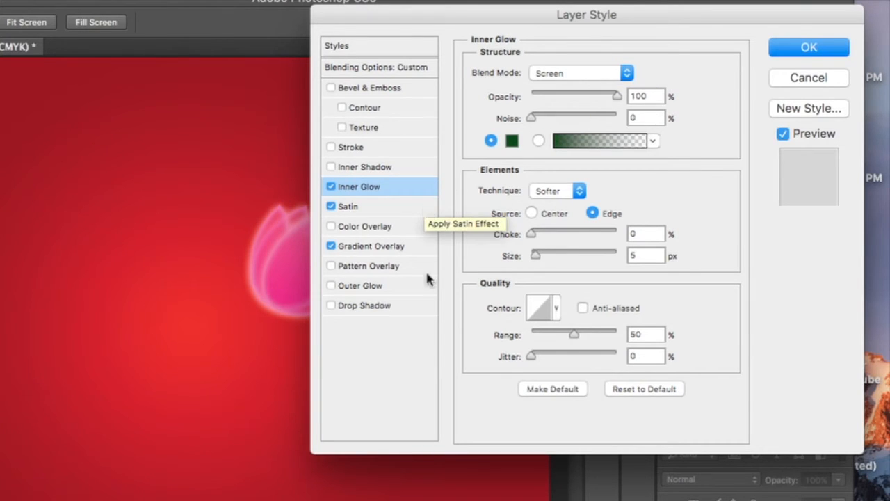
click(397, 207)
click(656, 76)
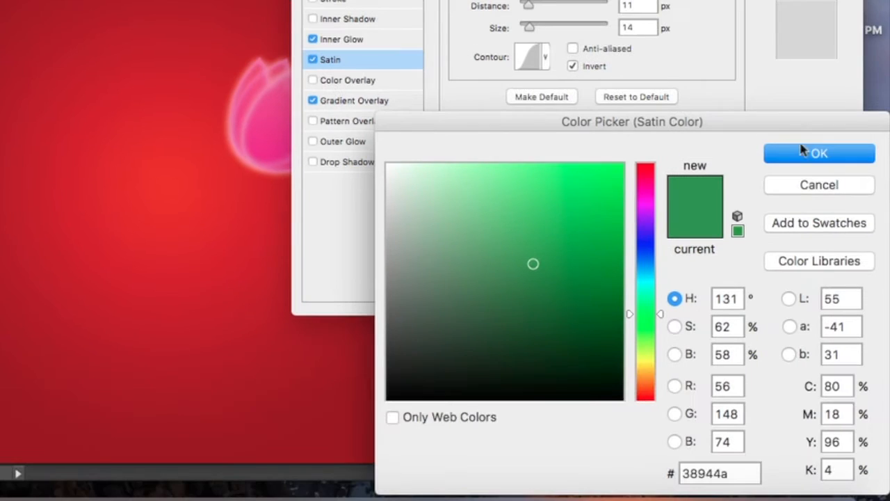
click(807, 297)
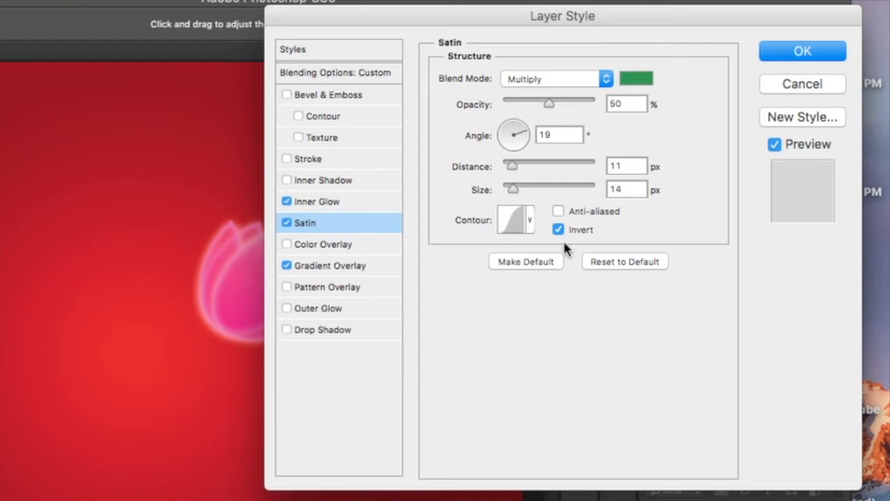
Check the colours of the first two stops in the stem's green Gradient Overlay.
click(368, 266)
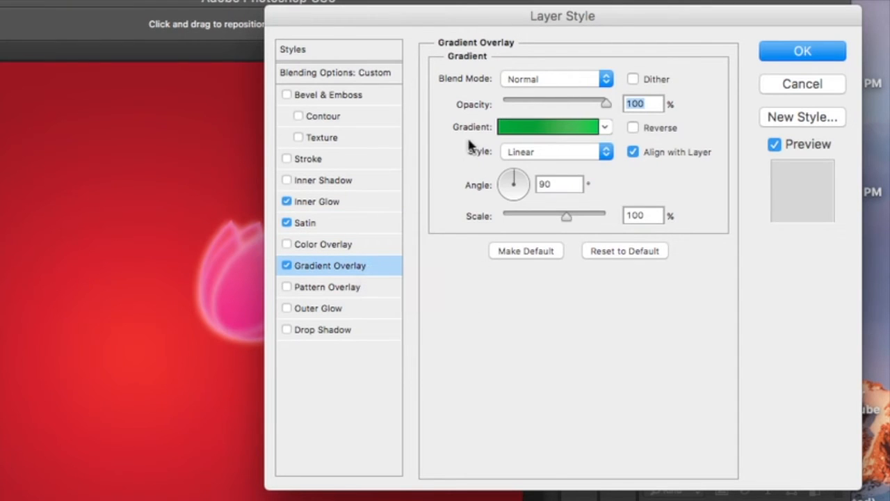
click(518, 130)
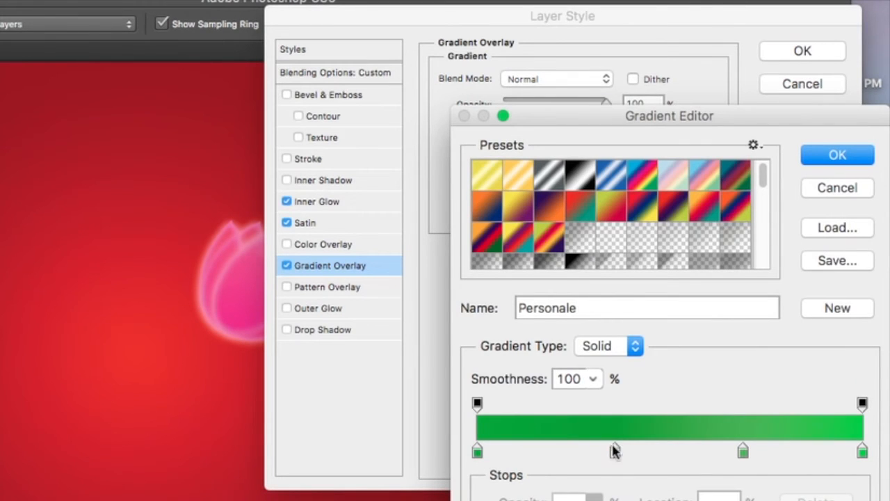
click(477, 453)
double_click(477, 453)
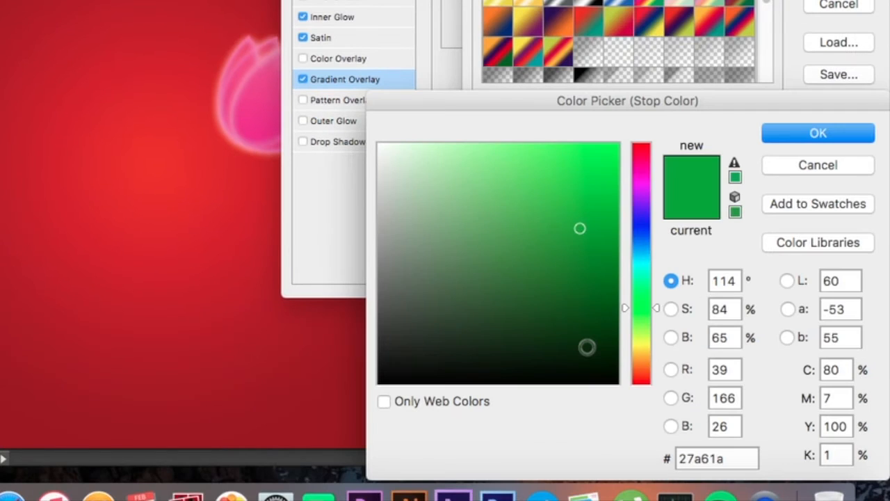
key(Return)
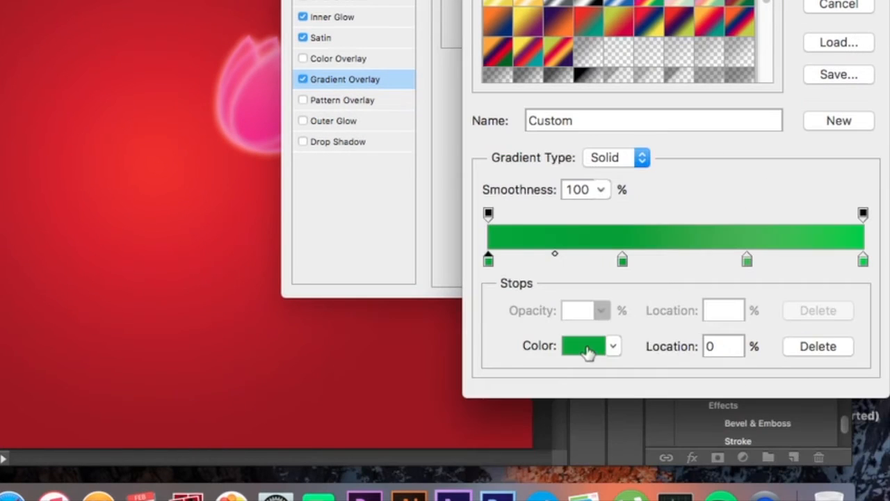
click(622, 261)
click(588, 349)
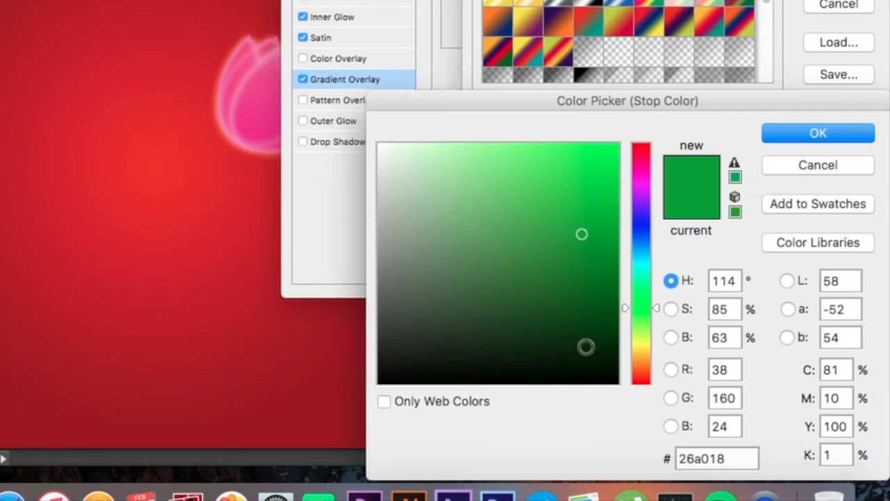
key(Return)
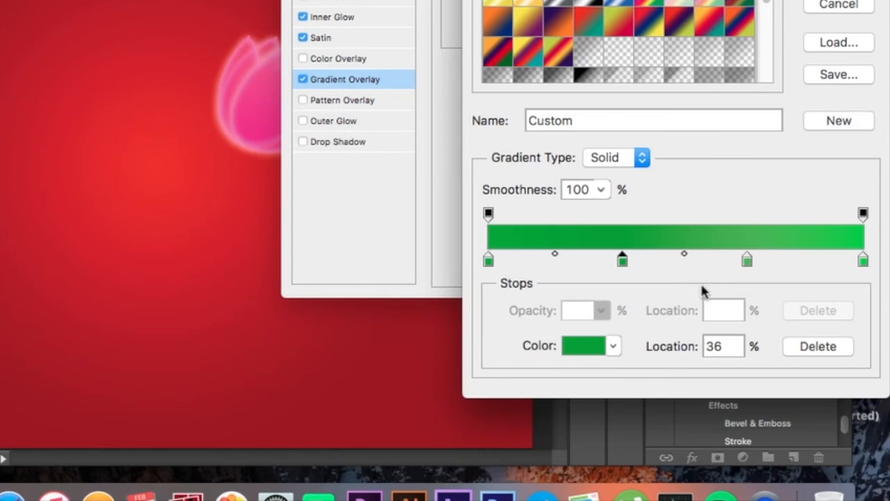
Check the colours of the third and last stops in the stem's Gradient Overlay.
click(747, 261)
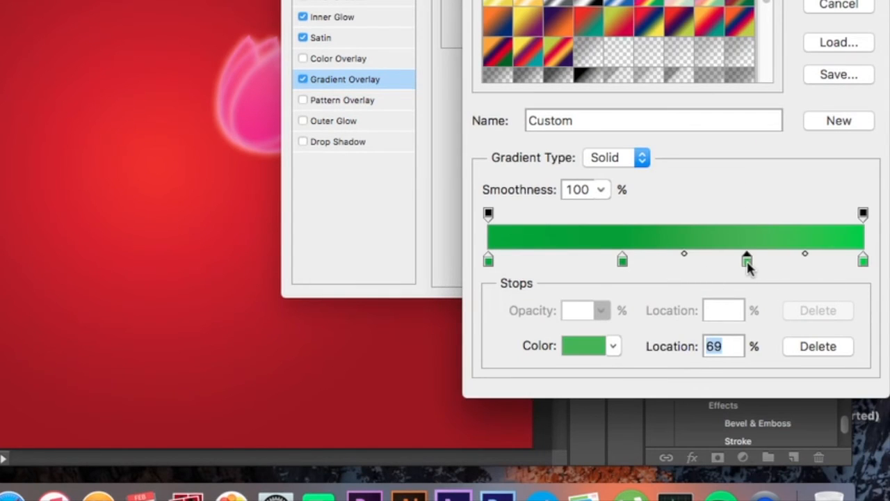
click(590, 352)
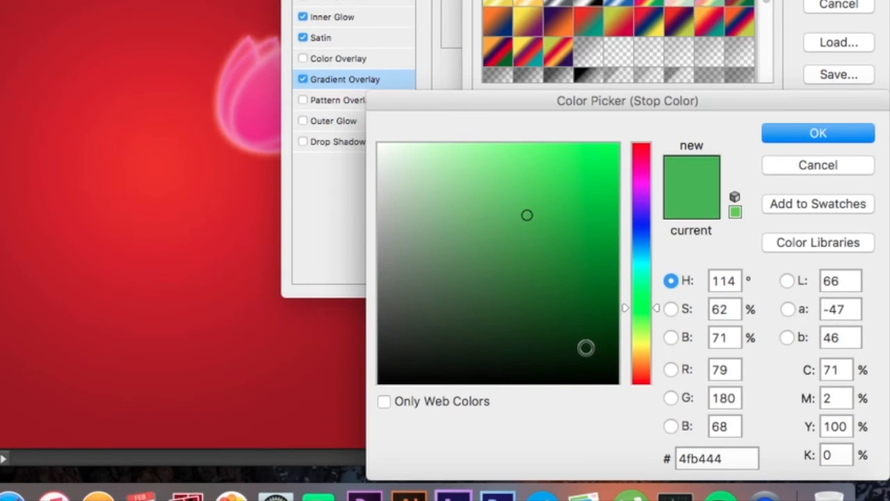
key(Return)
click(863, 263)
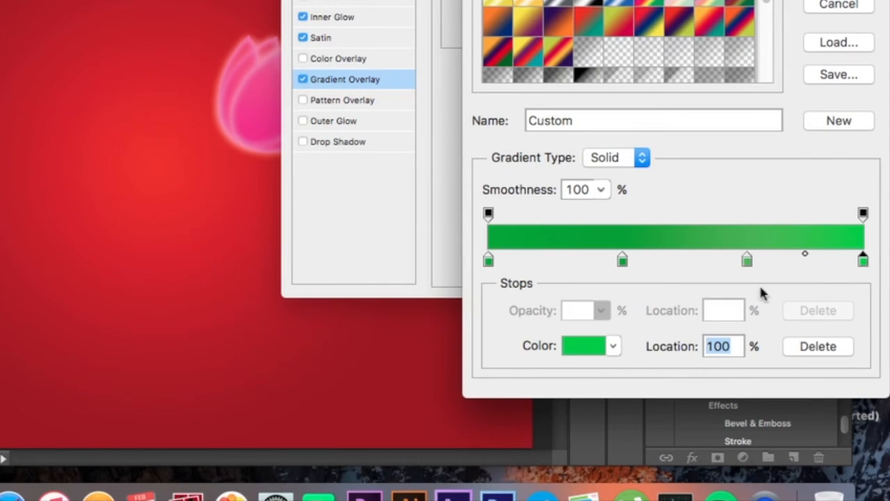
click(585, 352)
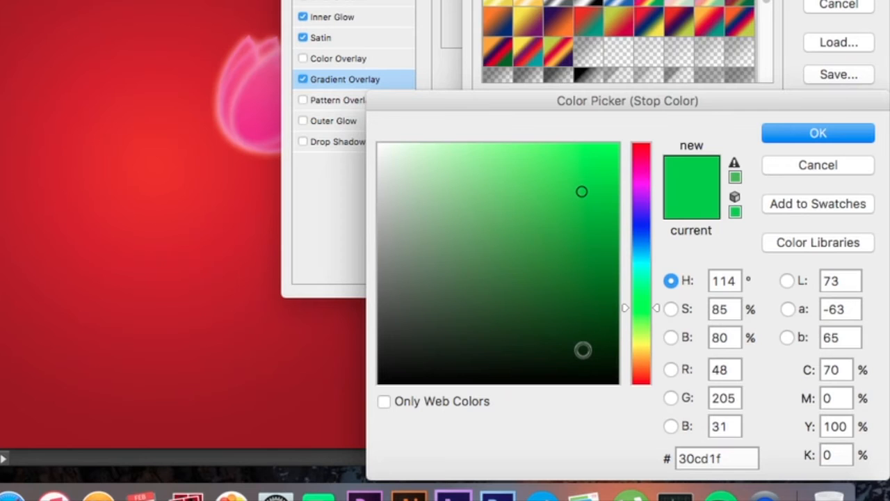
key(Return)
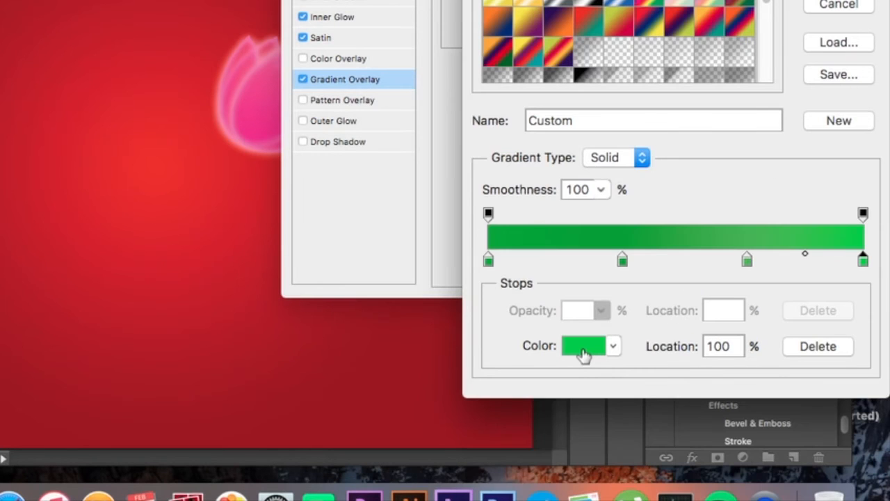
Accept the gradient, apply Layer 3's layer style and turn on the layer's effects.
key(Return)
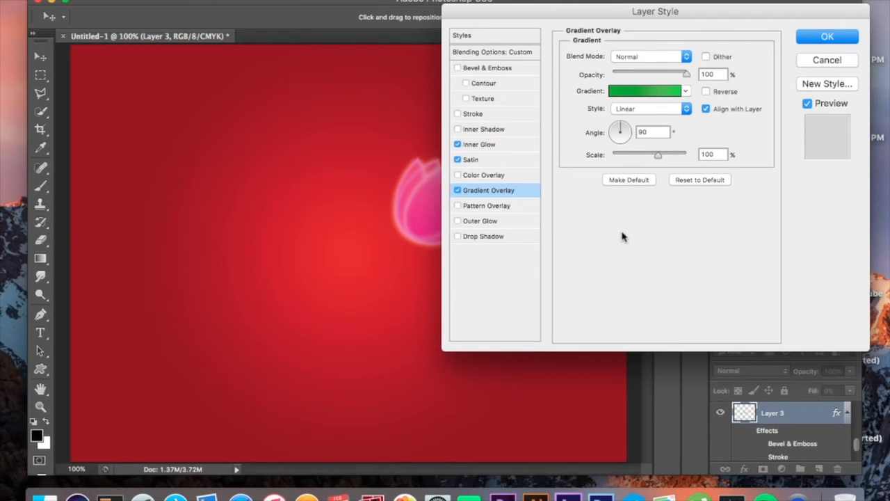
click(820, 38)
click(749, 431)
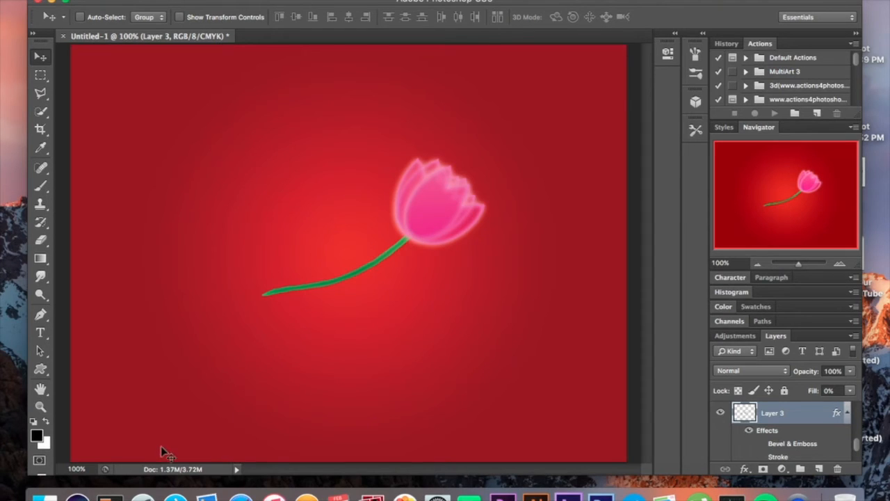
Draw a leaf with the Custom Shape tool, about 62 px wide and 152 px high, above the stem's free end.
click(41, 370)
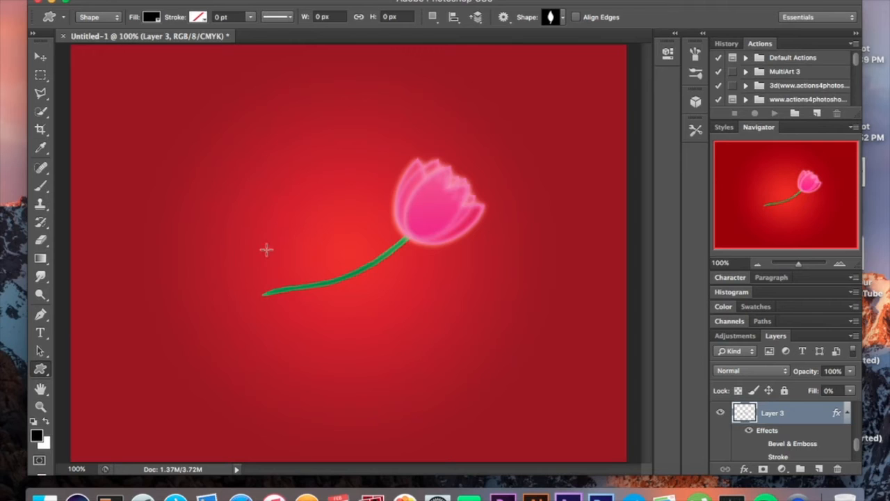
click(553, 21)
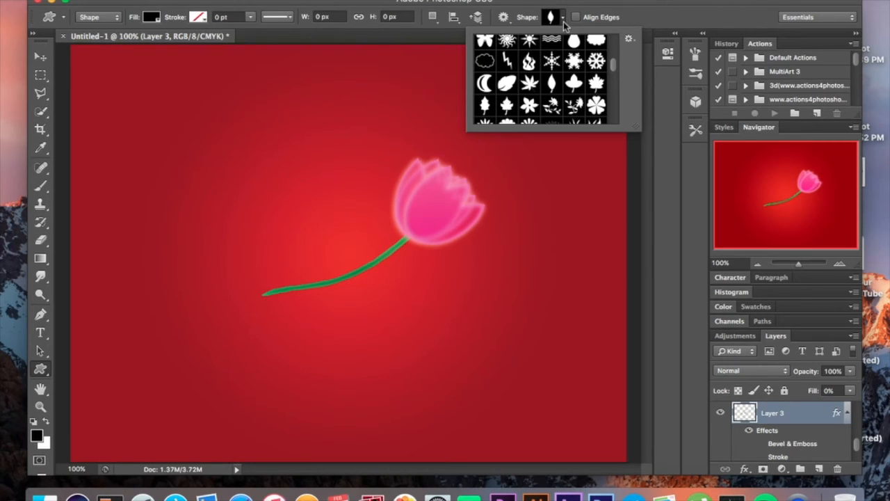
click(564, 23)
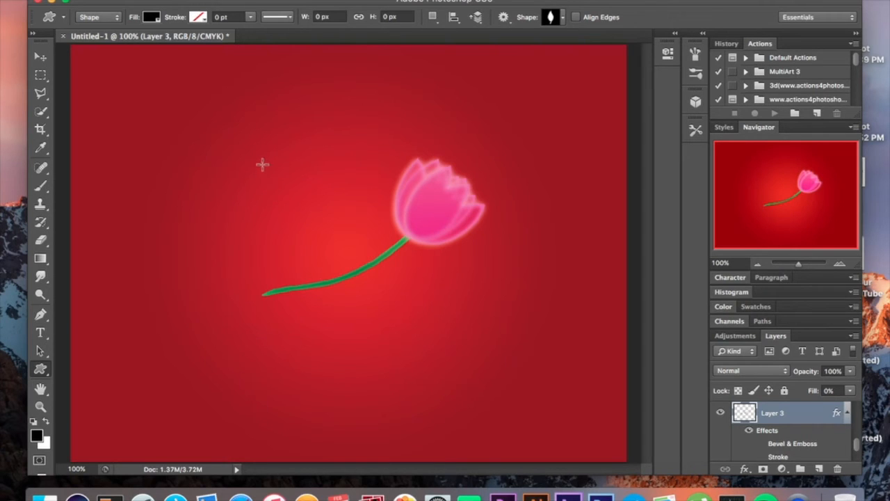
drag(260, 160, 372, 265)
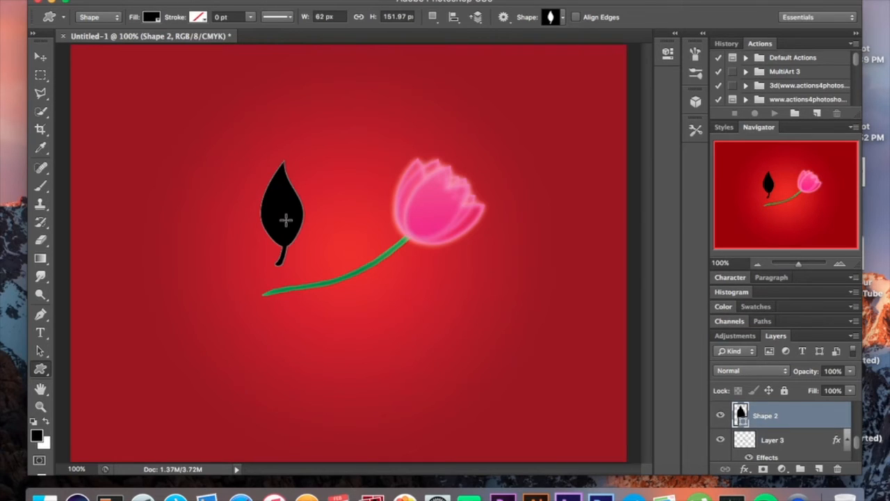
Copy the layer style from the stem's Layer 3 and paste it onto the leaf layer, Shape 2.
click(790, 444)
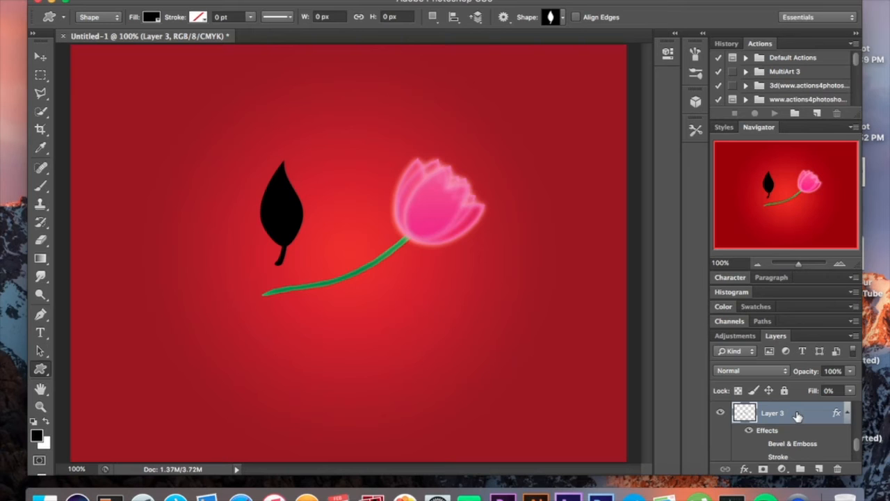
right_click(798, 415)
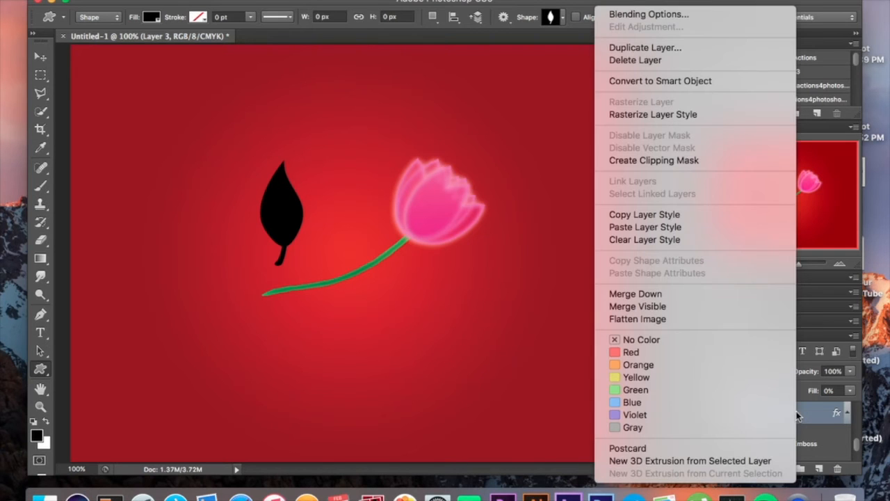
click(680, 217)
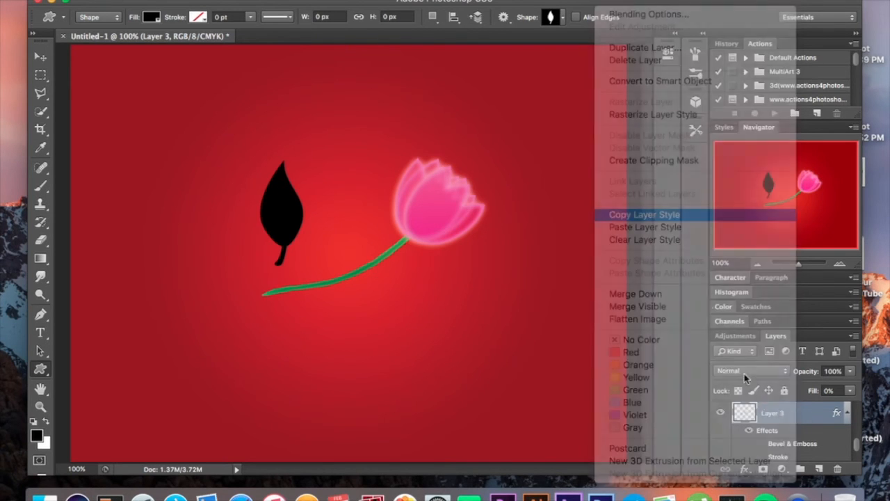
scroll(806, 416, up, 2)
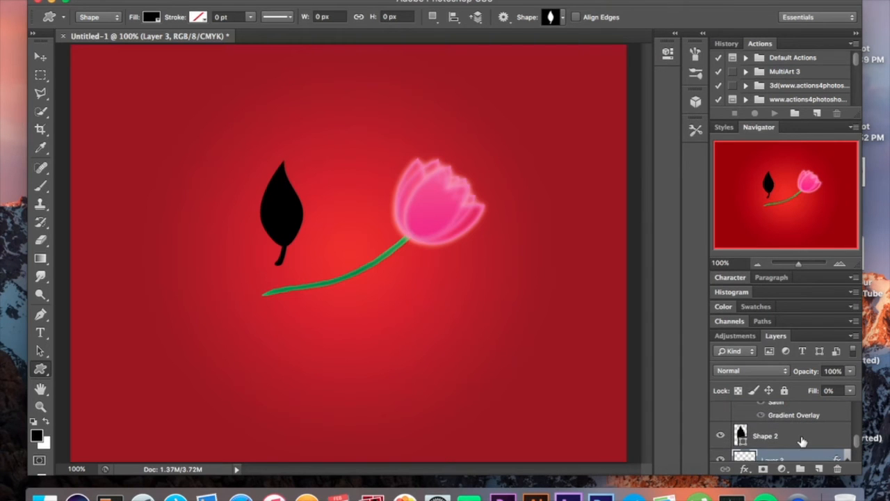
click(802, 441)
right_click(802, 441)
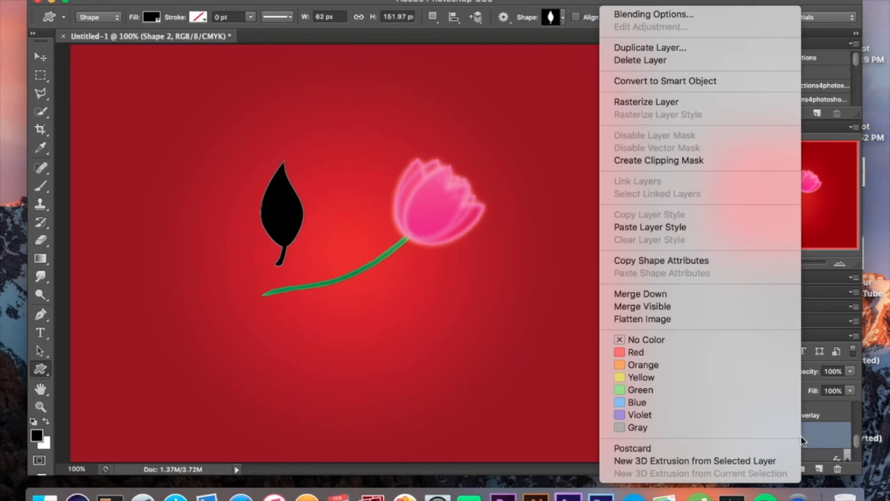
click(678, 228)
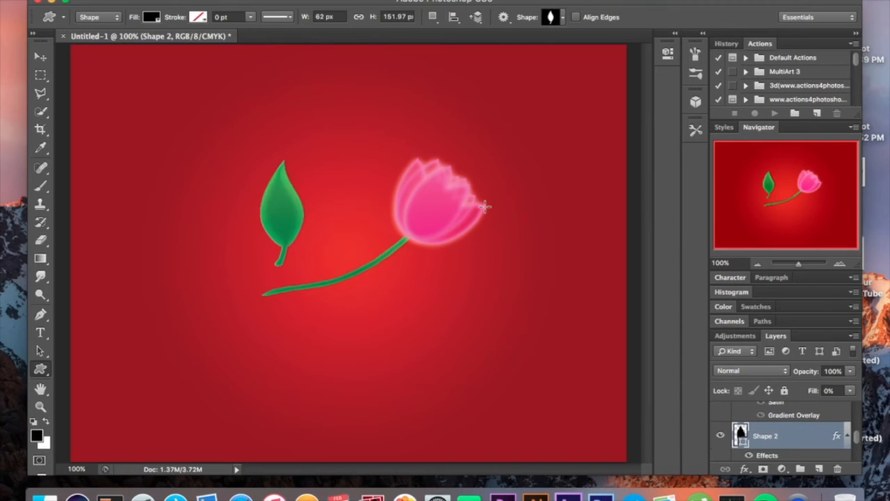
Rotate the Shape 2 leaf about -20.2° and move it so its stalk meets the middle of the stem.
key(super+t)
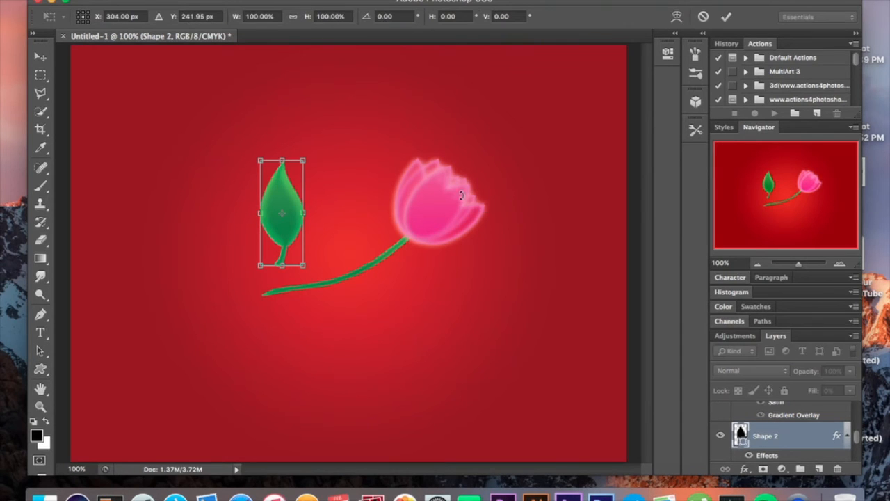
drag(373, 191, 346, 171)
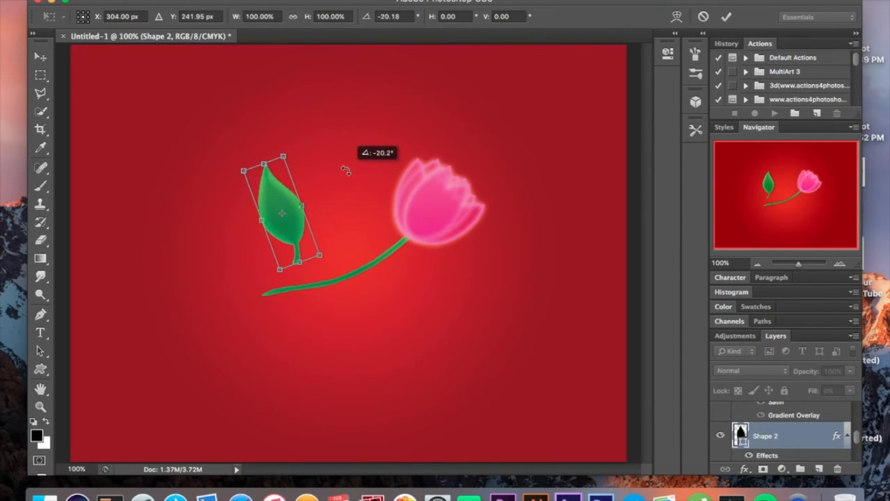
drag(311, 228, 337, 246)
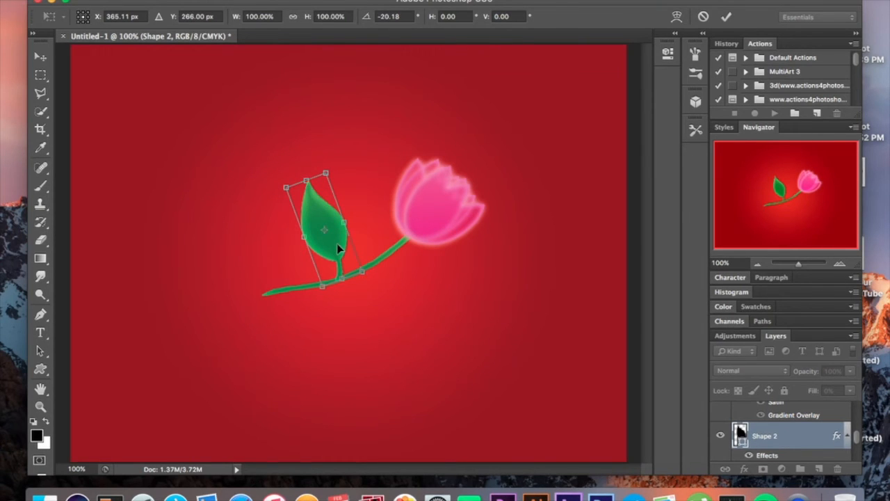
key(Return)
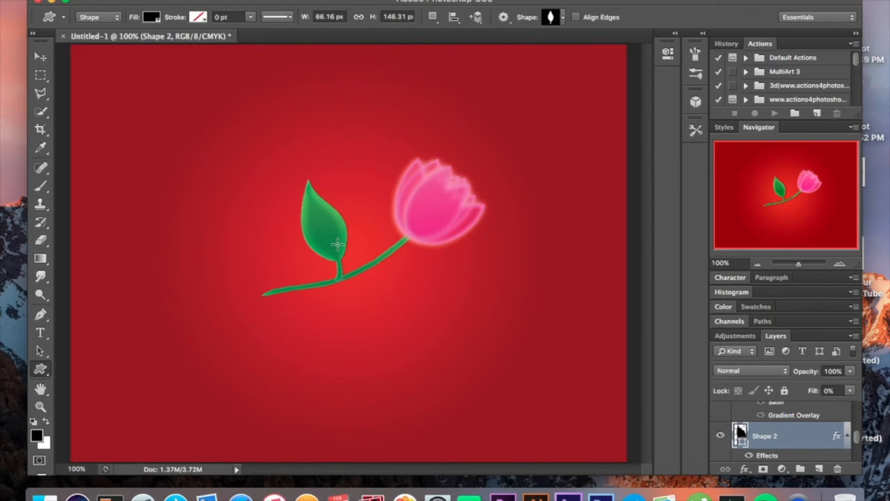
Add a layer mask to Shape 2 and erase the end of the leaf stalk where it overlaps the stem.
click(839, 264)
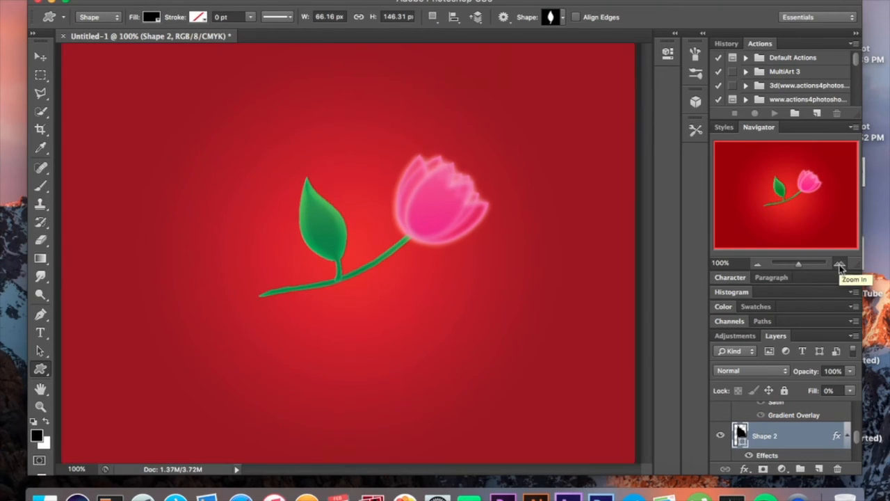
click(839, 265)
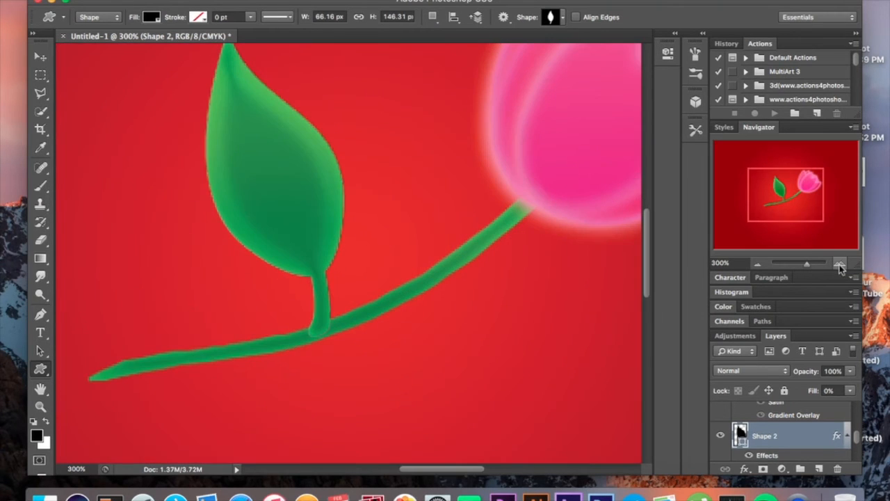
click(41, 240)
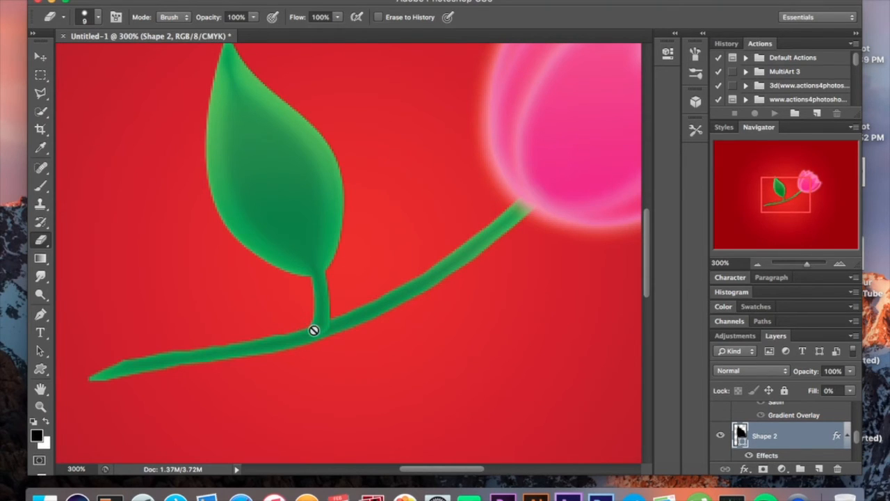
click(763, 469)
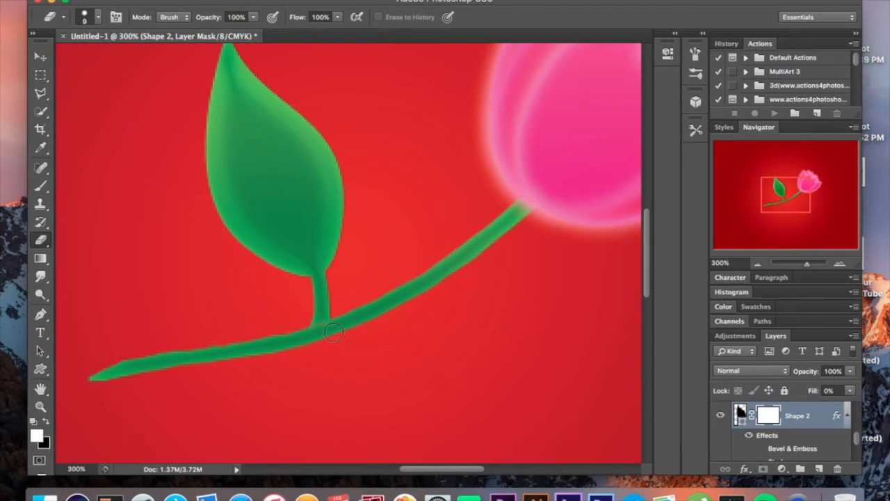
click(758, 264)
click(757, 264)
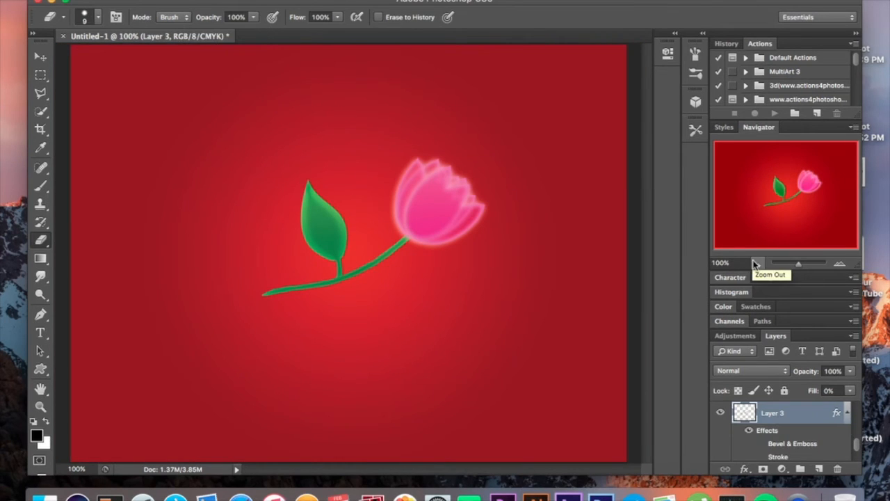
Turn on the two prepared leaf layers, Shape 1 and its copy, in place of the Shape 2 leaf.
scroll(783, 443, down, 5)
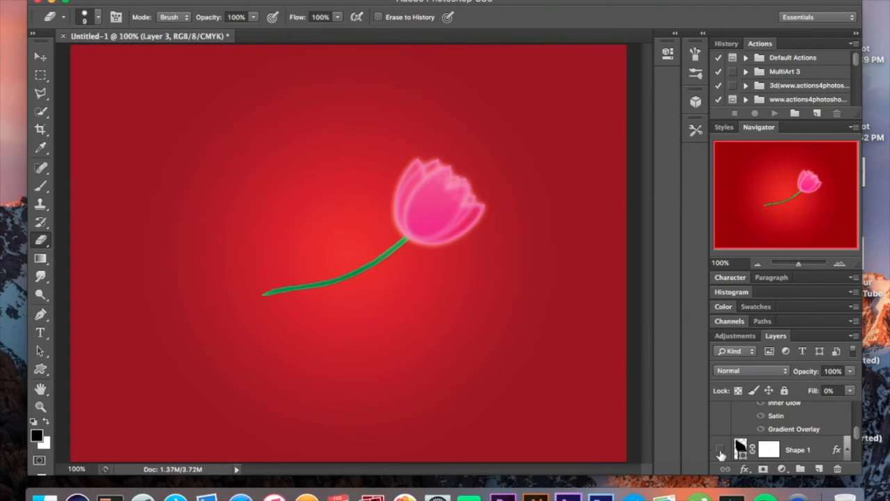
click(720, 450)
scroll(721, 450, down, 3)
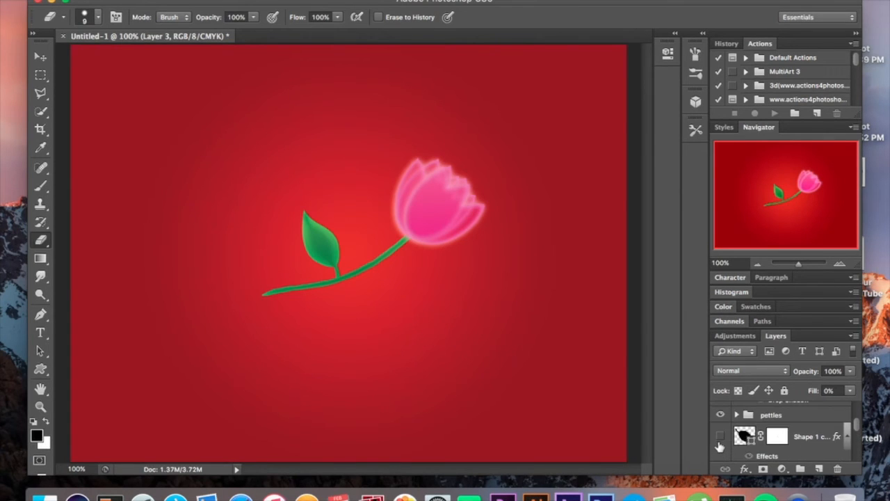
click(720, 436)
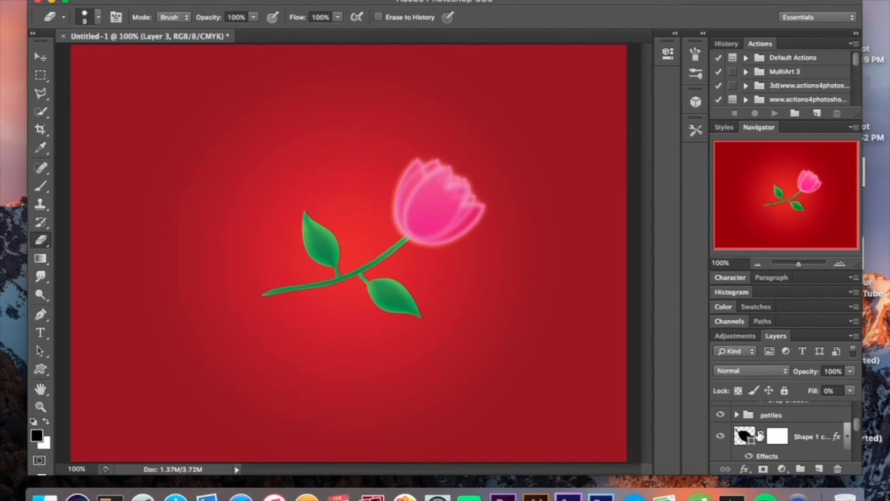
Select the Valentine's text layer and check its font with the Type tool.
scroll(760, 434, up, 5)
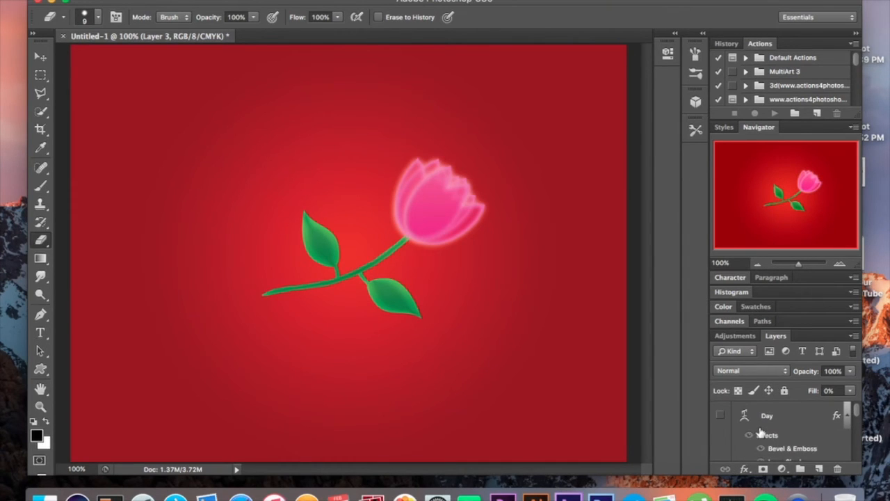
scroll(761, 432, down, 2)
scroll(761, 433, up, 3)
click(772, 417)
click(41, 332)
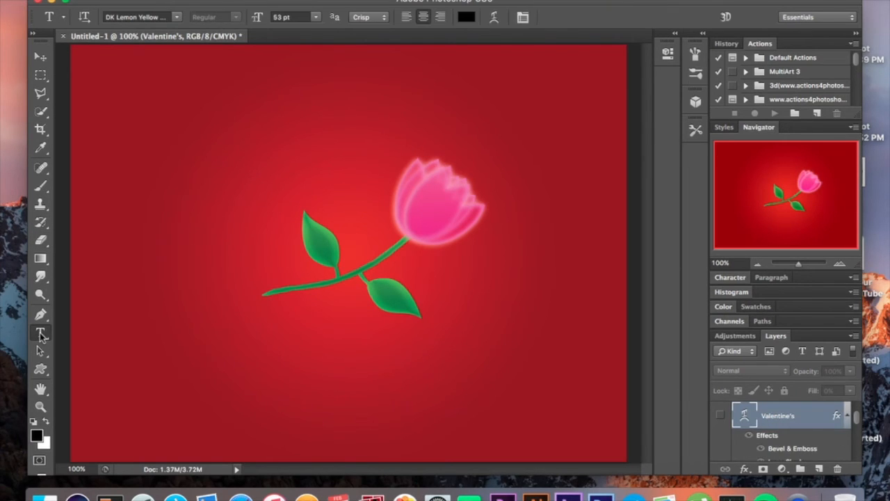
click(176, 18)
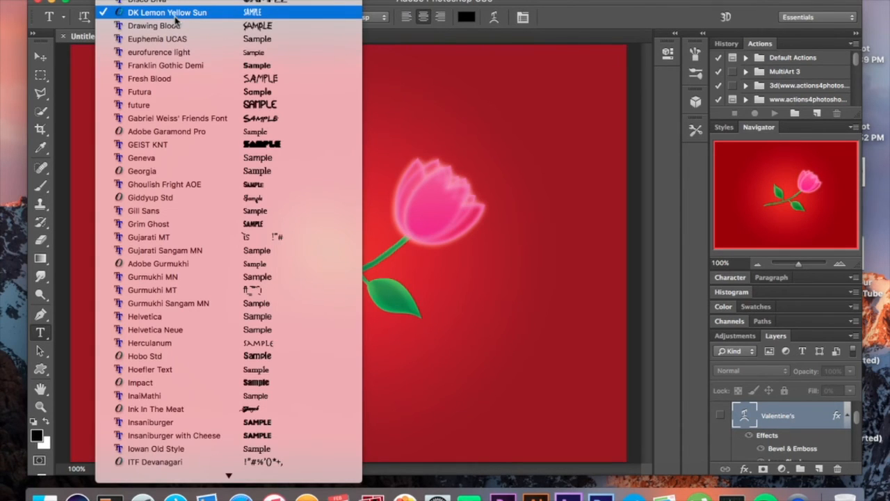
click(175, 18)
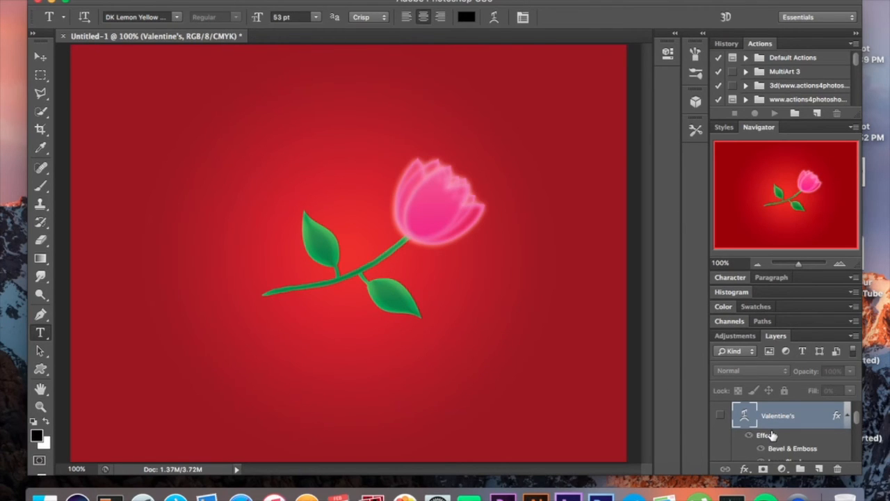
Show the Valentine's text layer and accept its horizontal Arc warp with +6% bend and -27% horizontal distortion.
scroll(770, 434, down, 3)
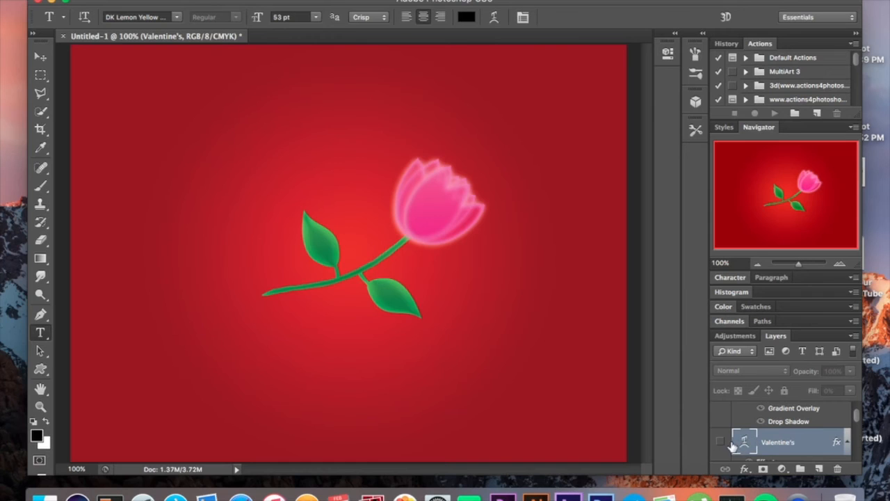
click(720, 444)
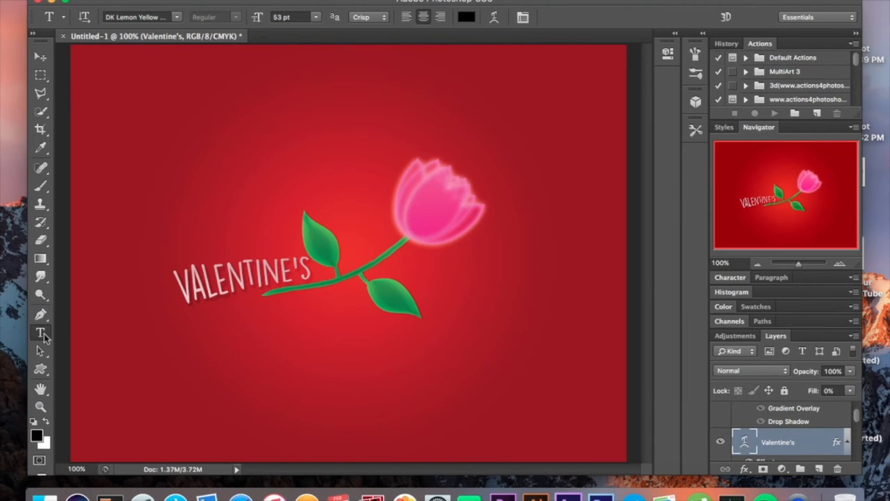
drag(175, 275, 322, 245)
click(495, 18)
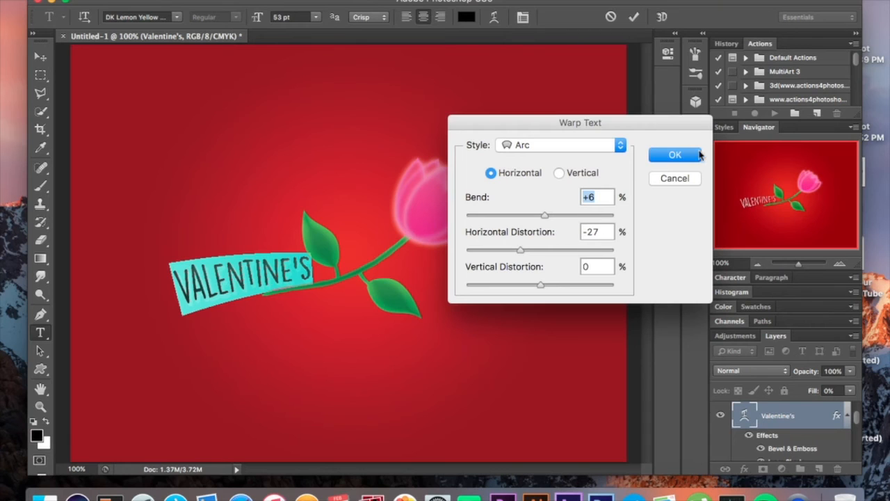
click(699, 154)
Open the layer style of the Valentine's text and examine its Bevel & Emboss and Inner Shadow settings, including the shadow colour.
click(815, 415)
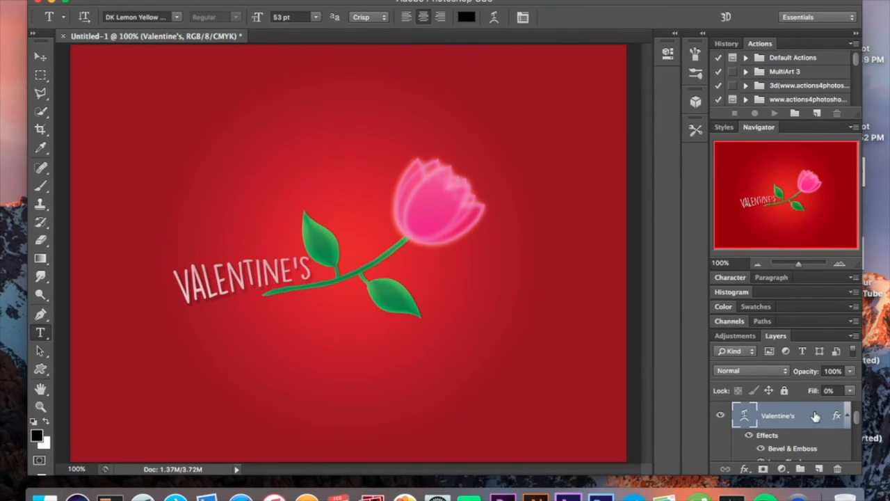
double_click(815, 415)
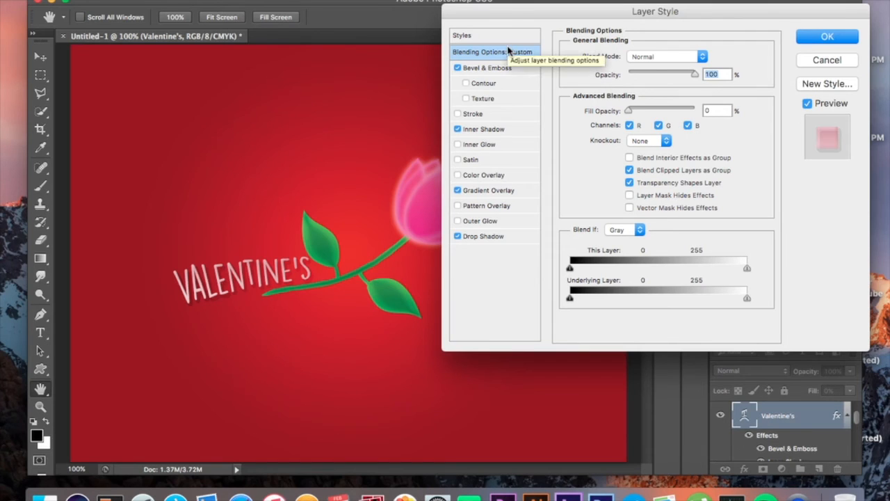
click(511, 71)
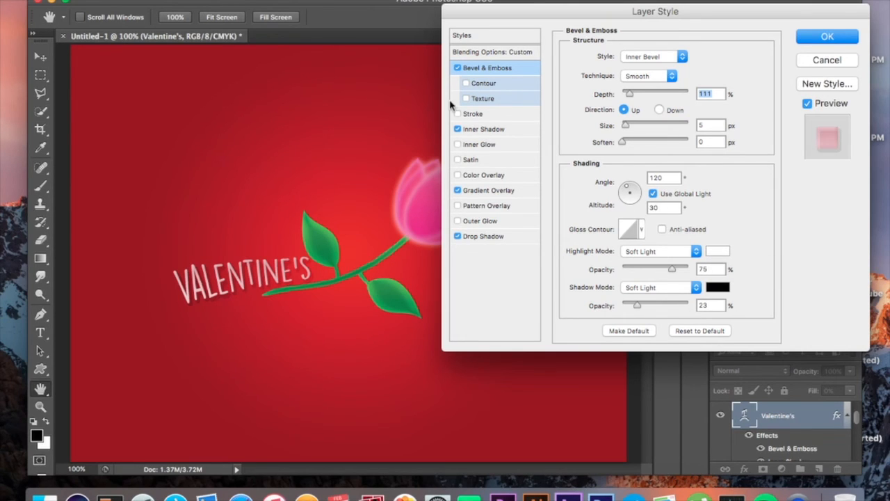
click(486, 129)
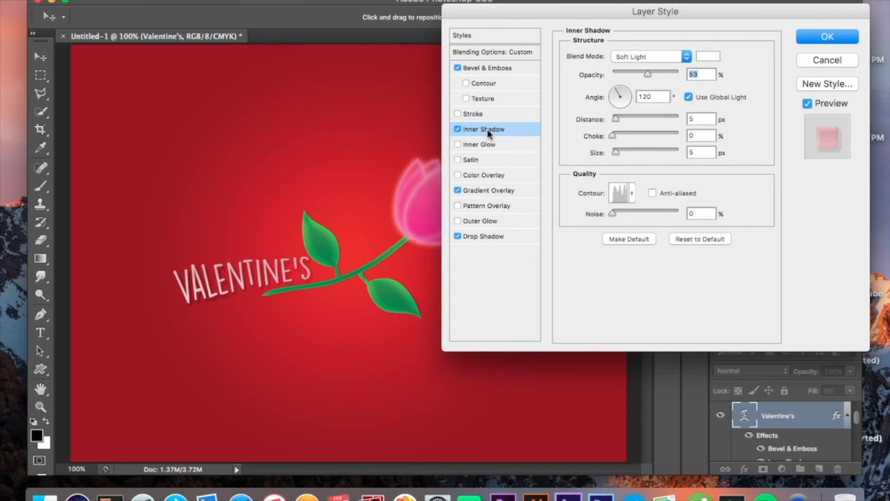
click(700, 60)
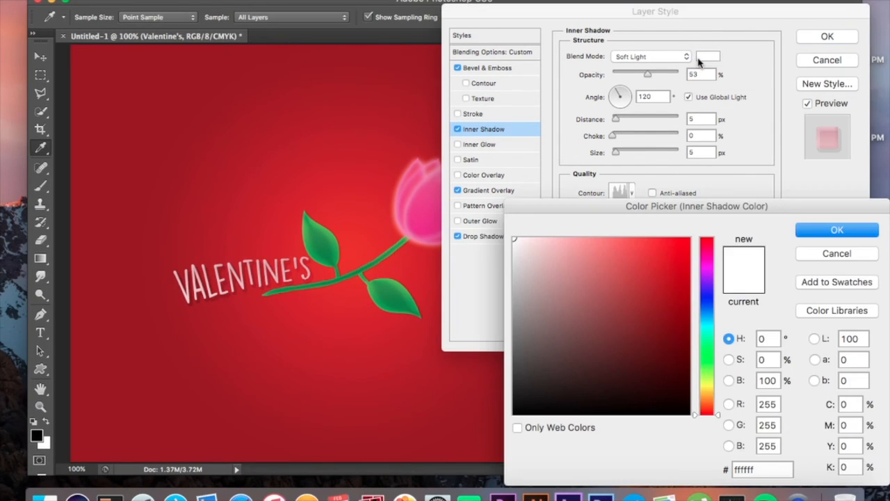
key(Return)
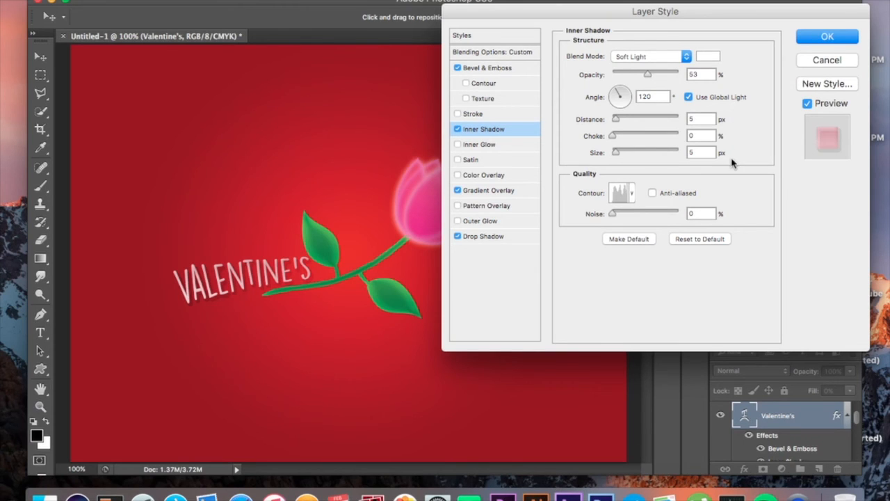
Store the Inner Shadow's custom contour as a new contour preset named 26.
click(633, 195)
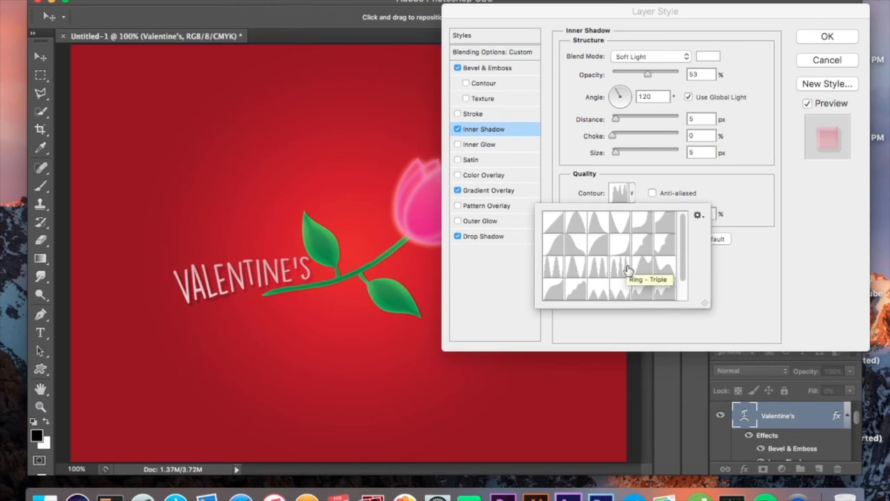
scroll(636, 272, down, 1)
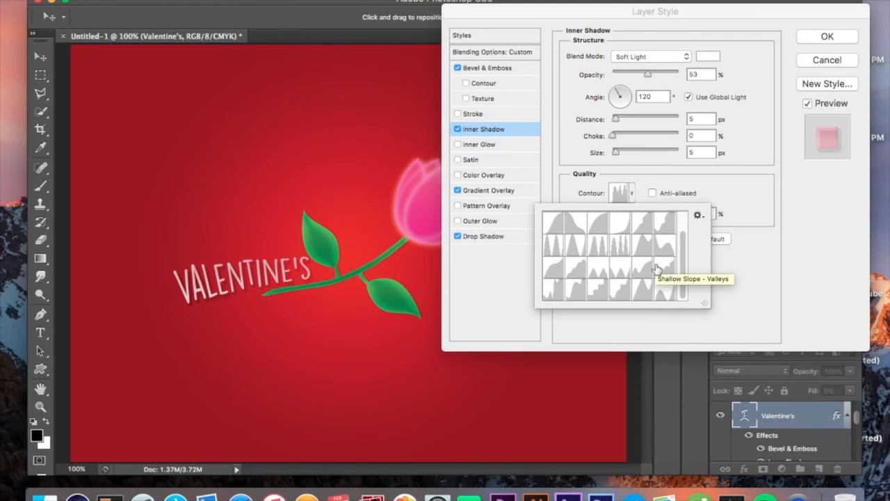
scroll(658, 269, up, 1)
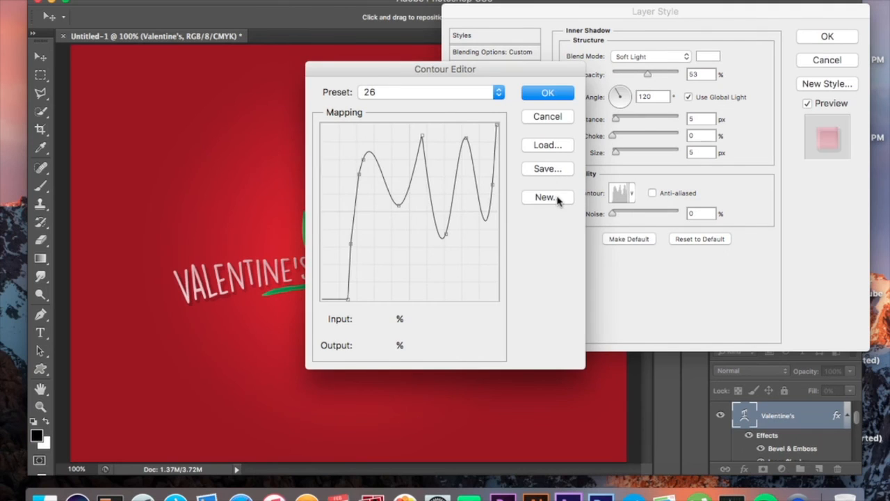
click(558, 198)
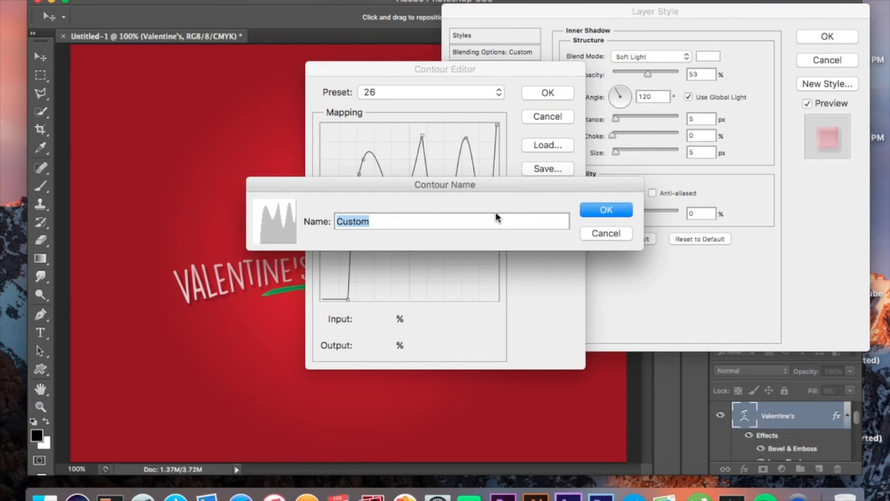
text(26)
key(Return)
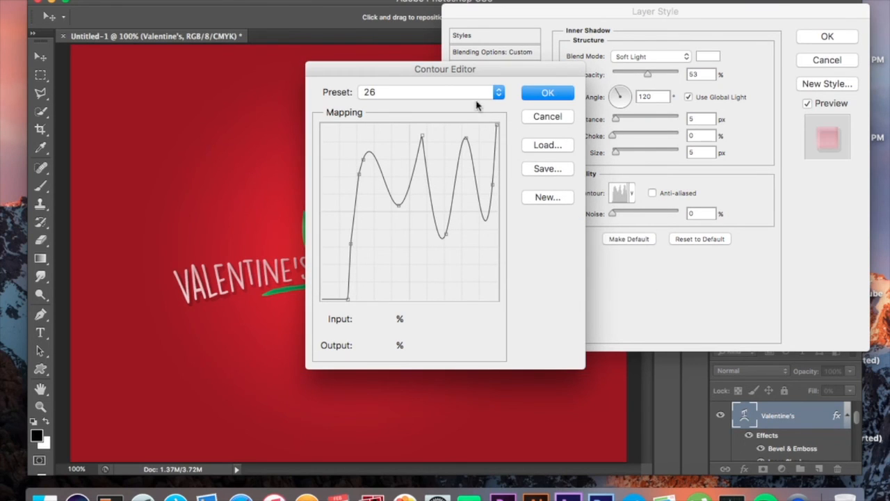
Save the contours from the Contour Editor to the Downloads folder under the file name 26.
click(483, 94)
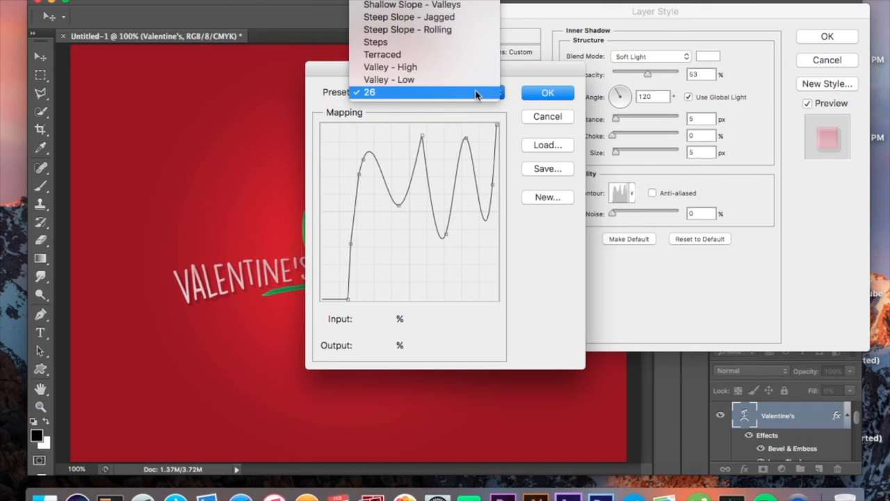
click(550, 172)
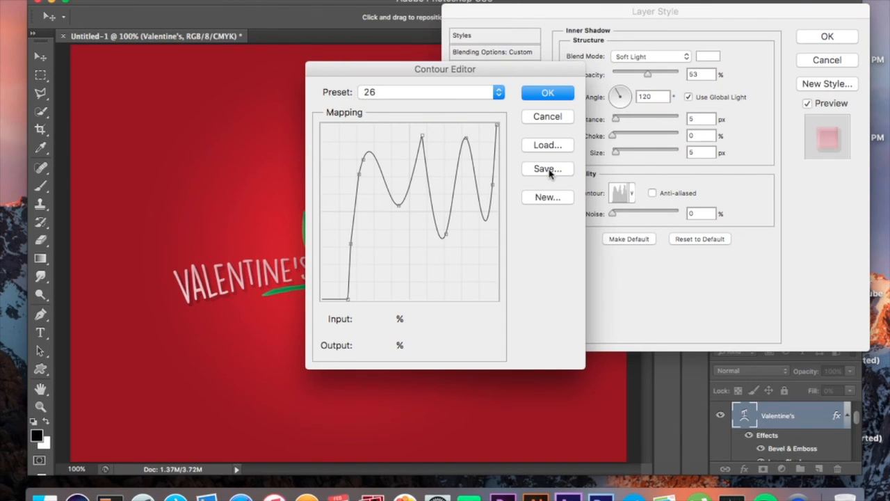
click(548, 170)
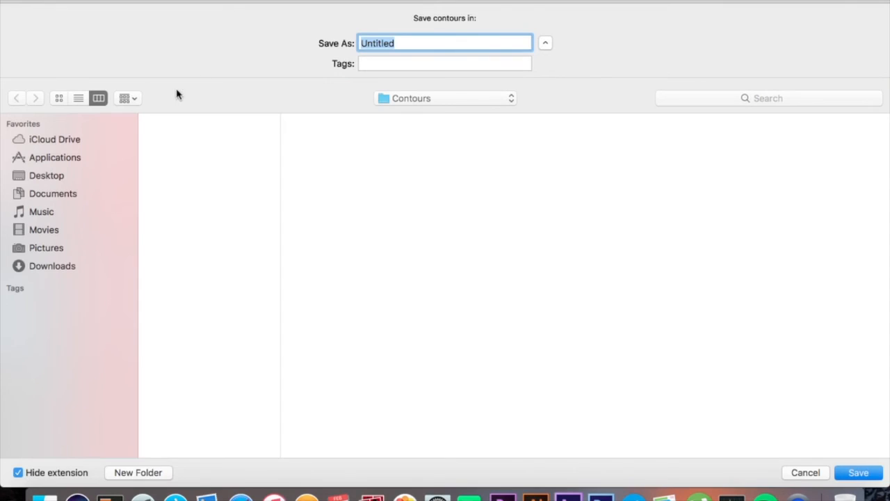
click(65, 266)
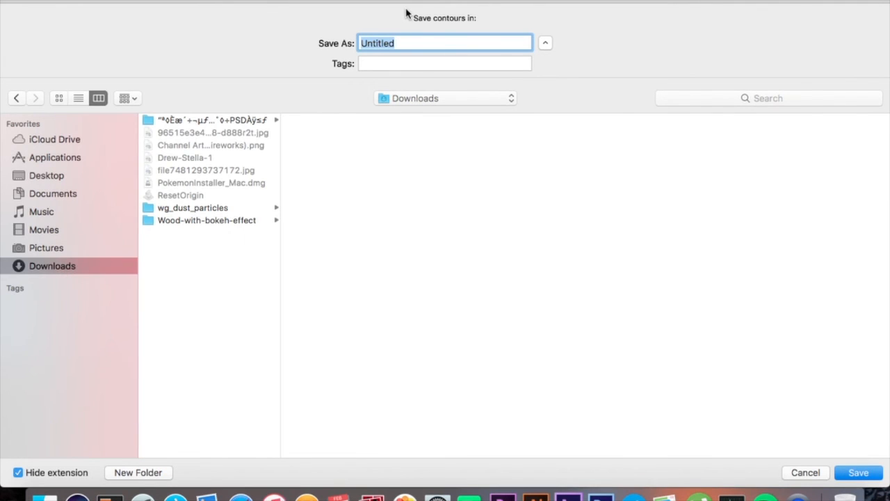
text(26)
key(Return)
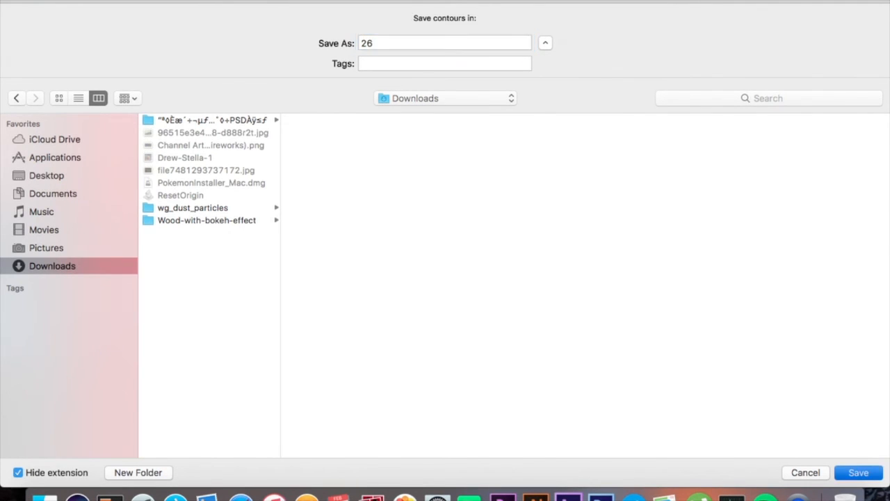
Examine the Gradient Overlay of the Valentine's text, including the colours of the gradient's start and end stops.
click(546, 94)
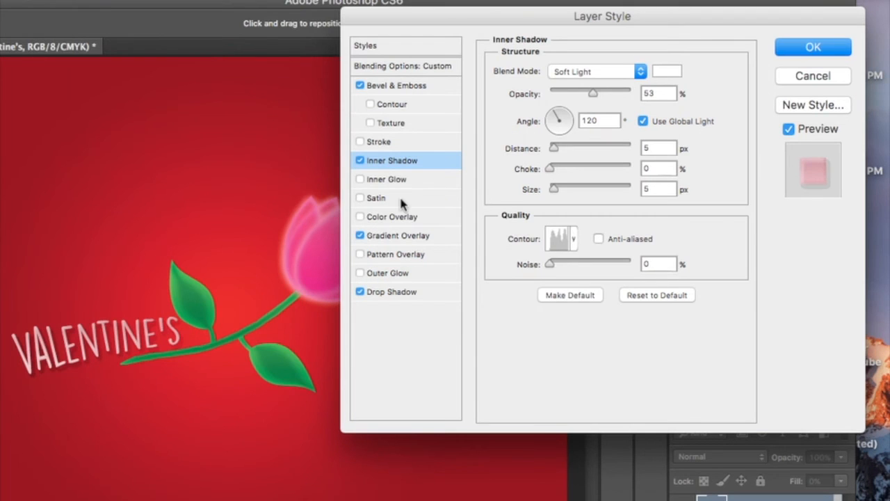
click(398, 236)
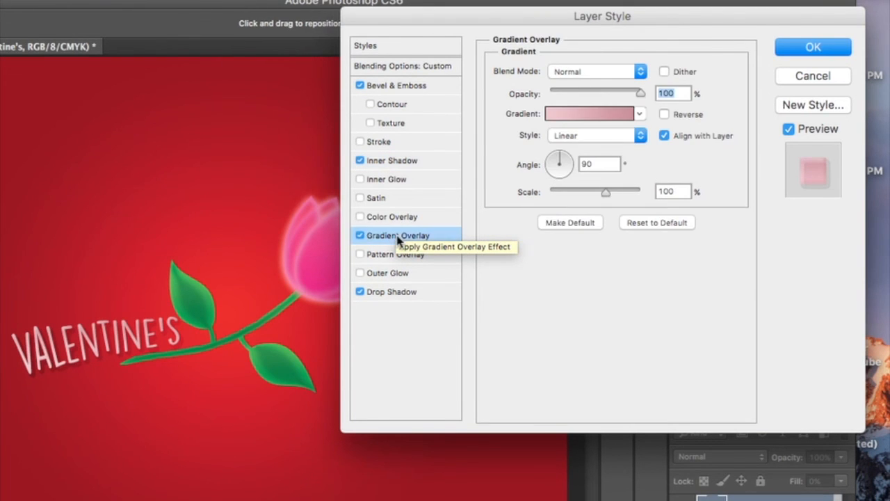
click(581, 114)
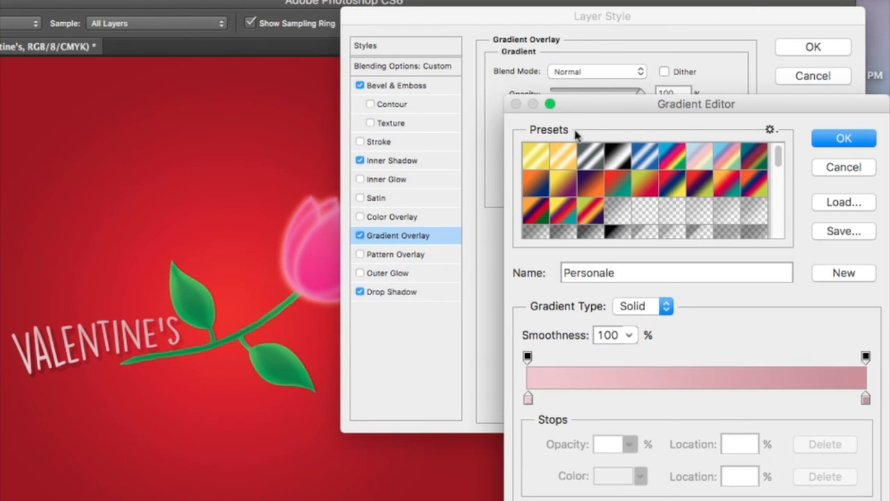
click(528, 399)
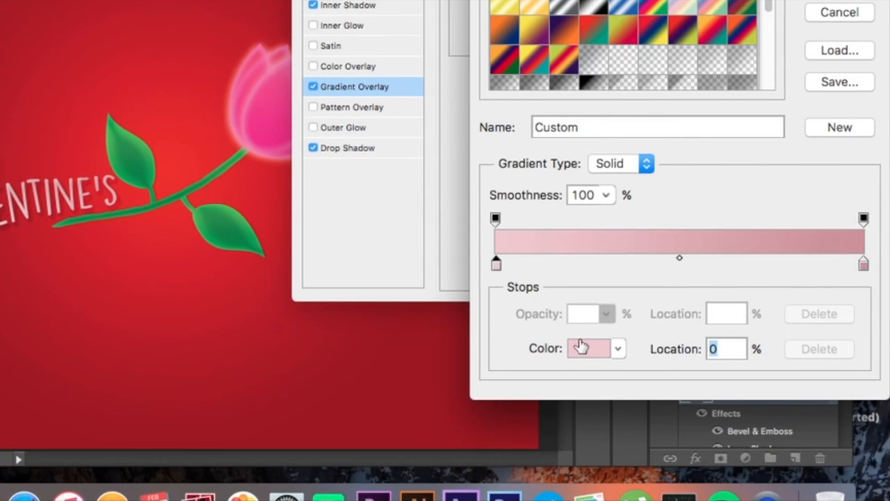
click(582, 347)
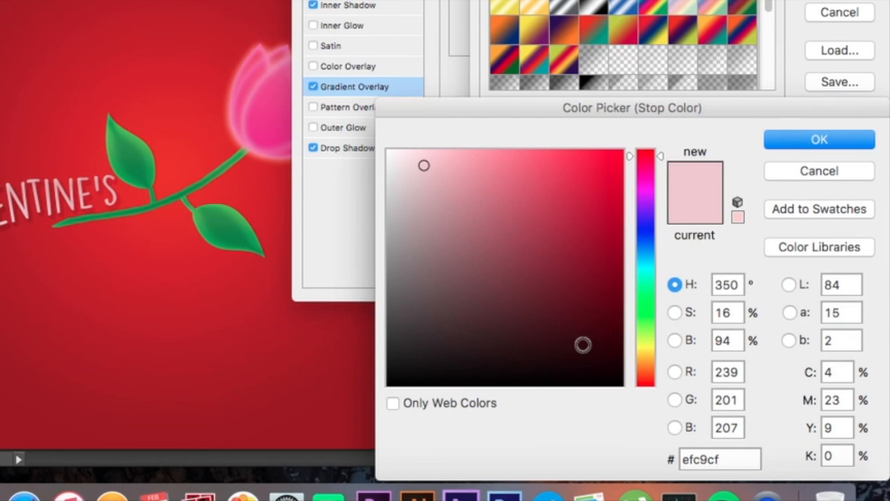
key(Return)
click(864, 264)
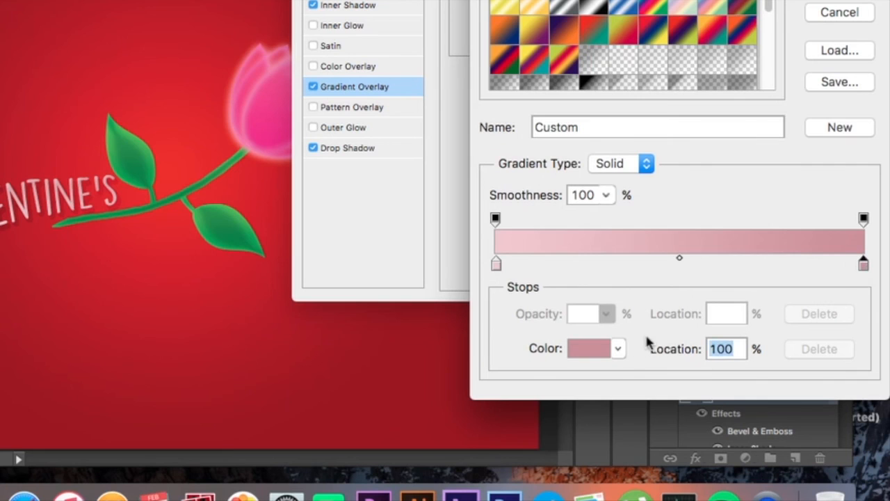
click(592, 351)
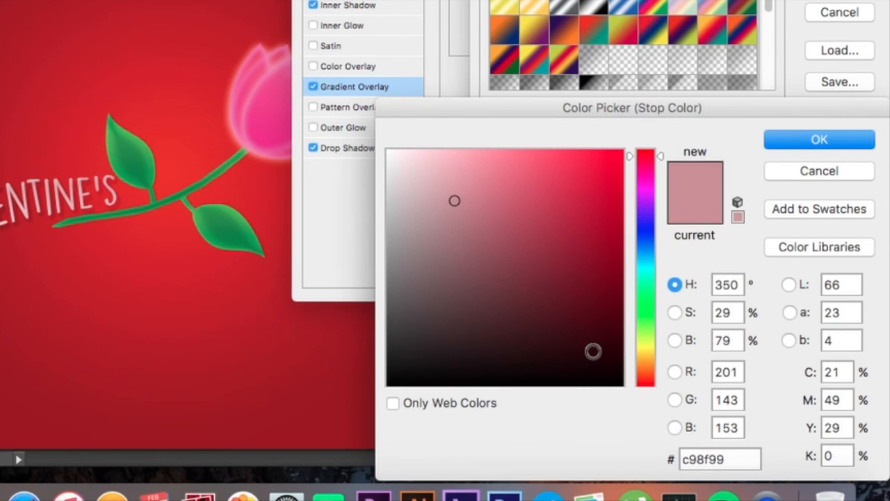
key(Return)
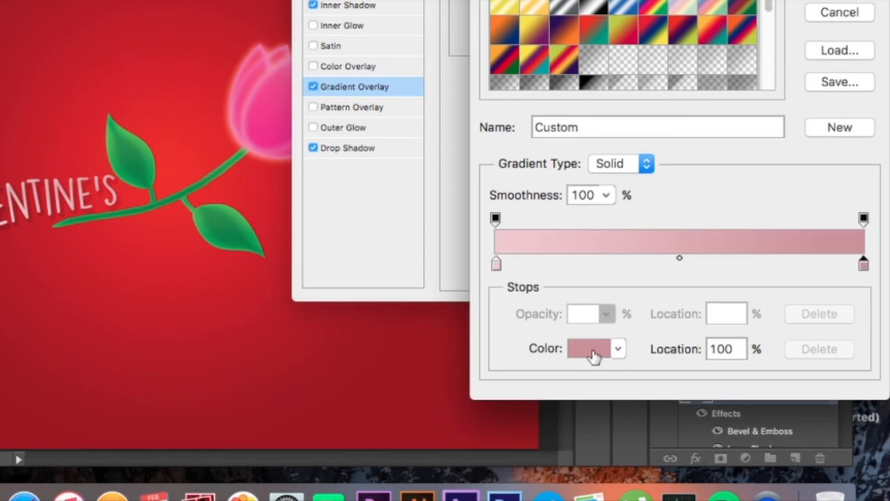
key(Return)
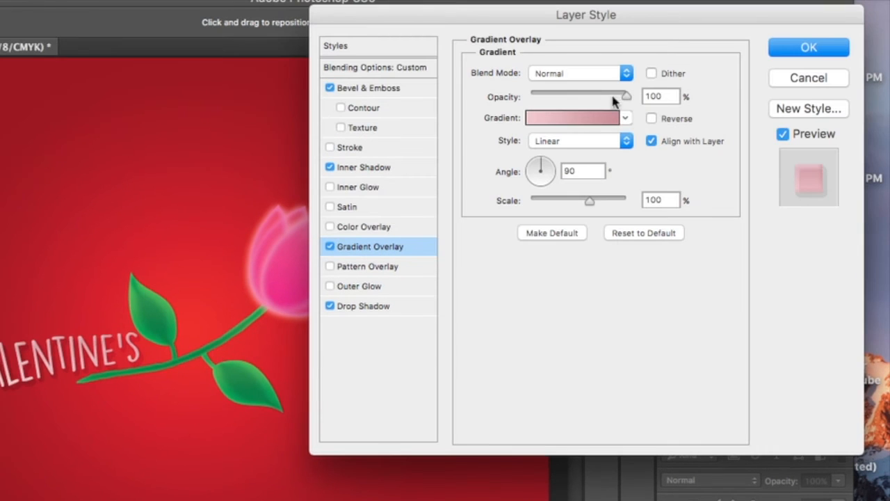
Examine the Drop Shadow settings and shadow colour of the Valentine's text and accept the layer style.
click(374, 313)
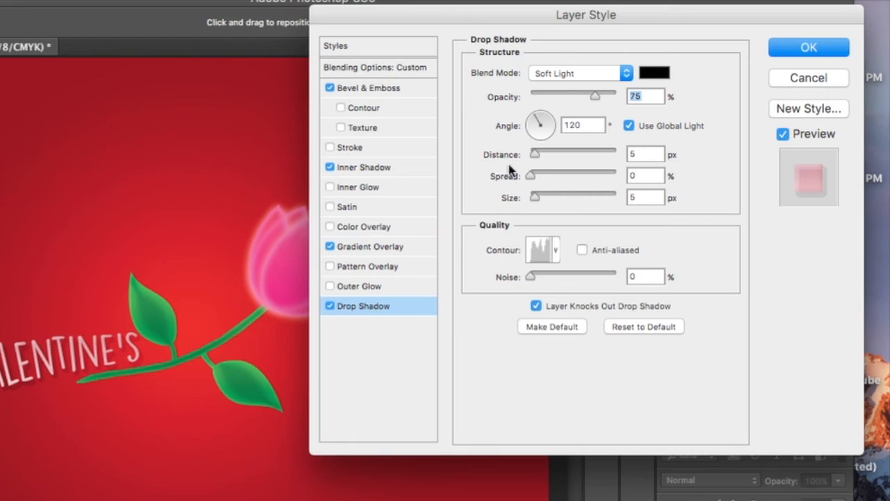
click(654, 73)
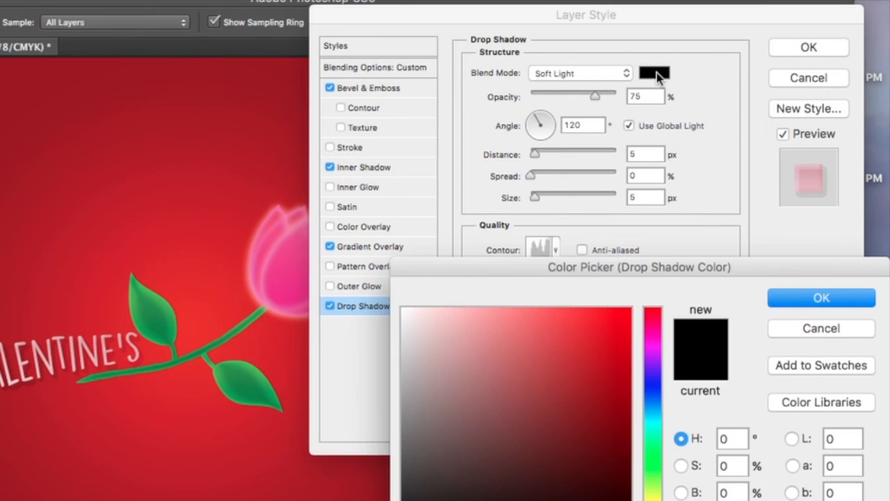
key(Escape)
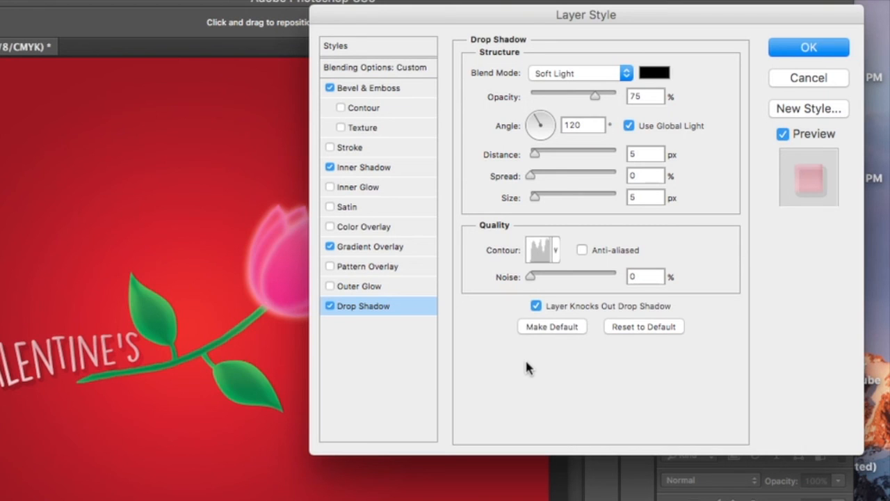
click(788, 55)
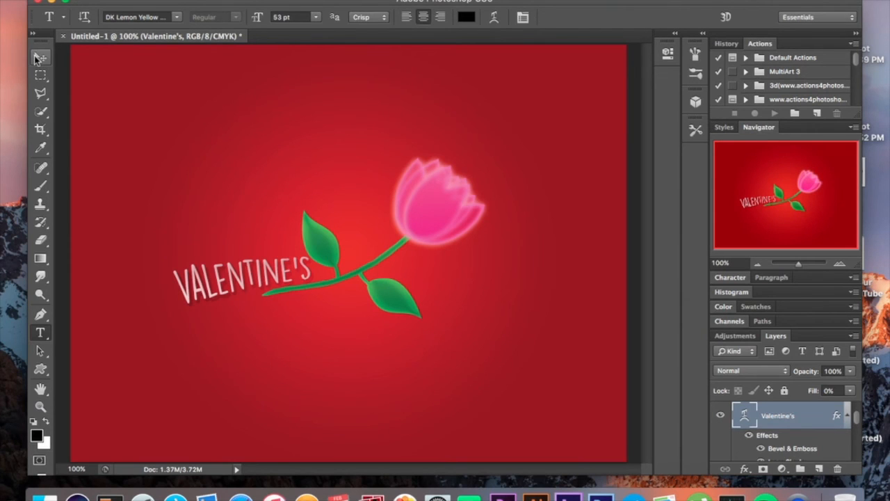
Activate the Move tool and show the Day text layer.
click(39, 58)
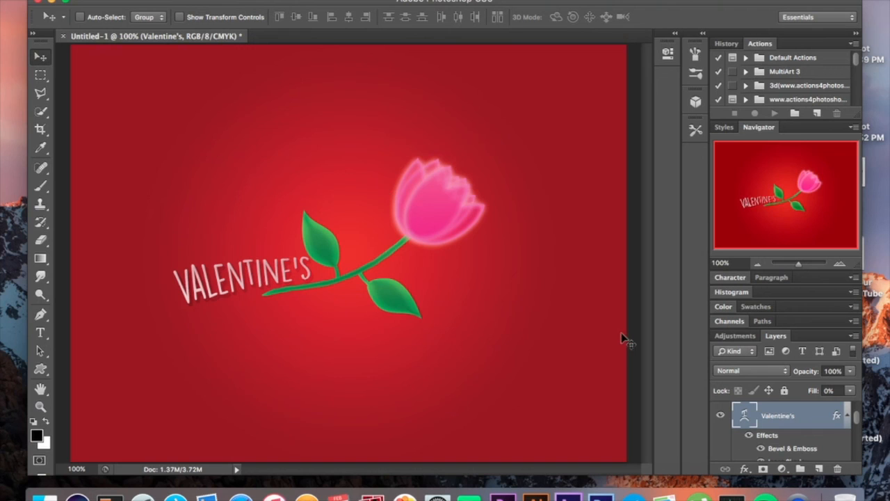
scroll(745, 416, down, 3)
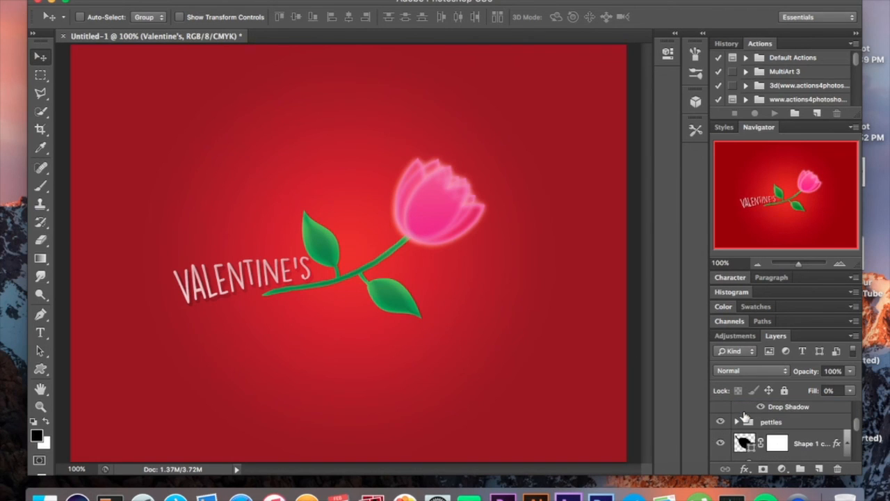
scroll(746, 416, up, 3)
click(721, 415)
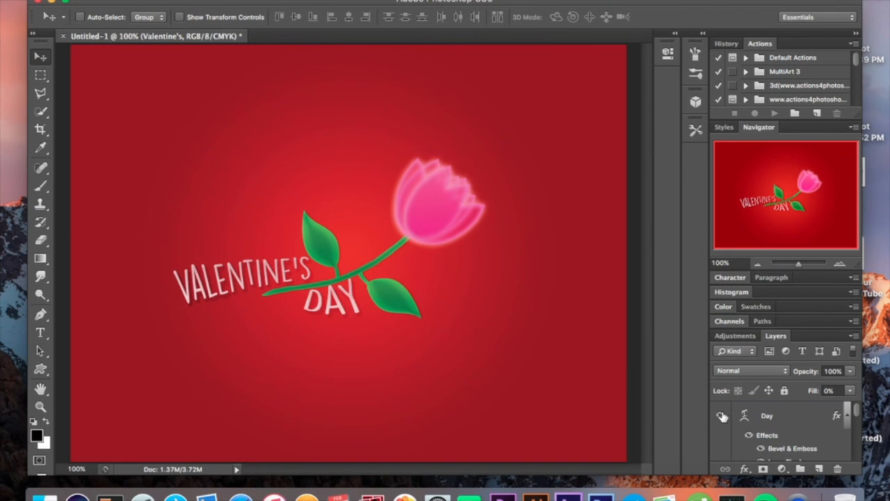